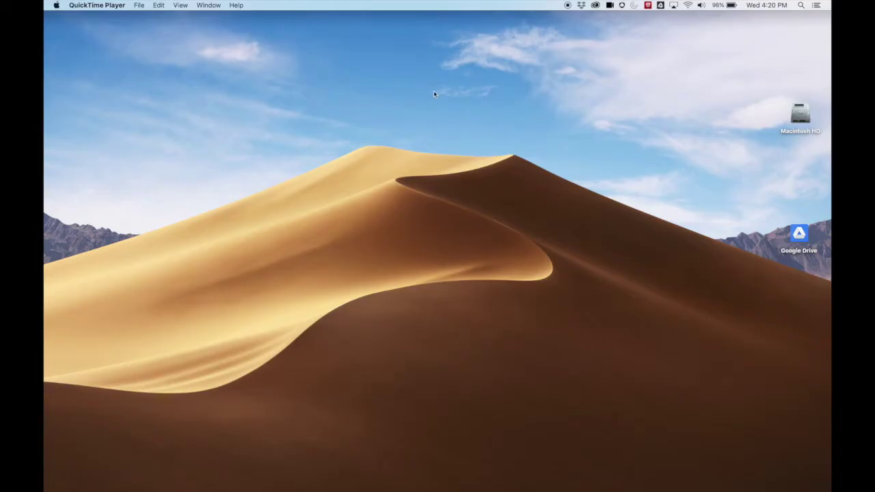
Open the Creative Cloud window, scroll through the All apps list, and minimize it.
click(596, 5)
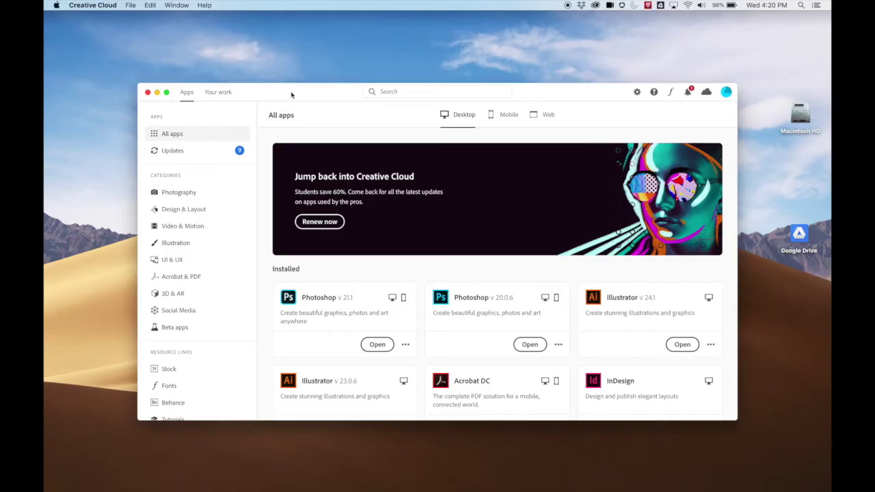
drag(291, 95, 311, 64)
scroll(637, 127, down, 12)
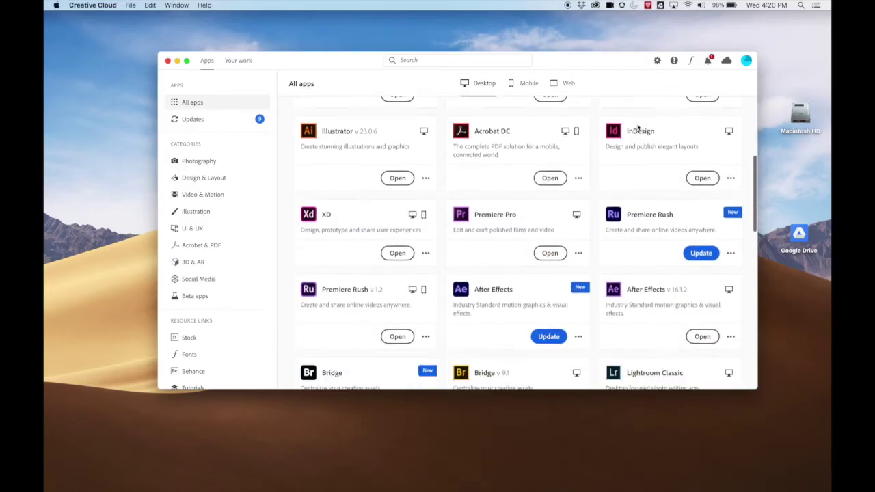
scroll(636, 129, up, 12)
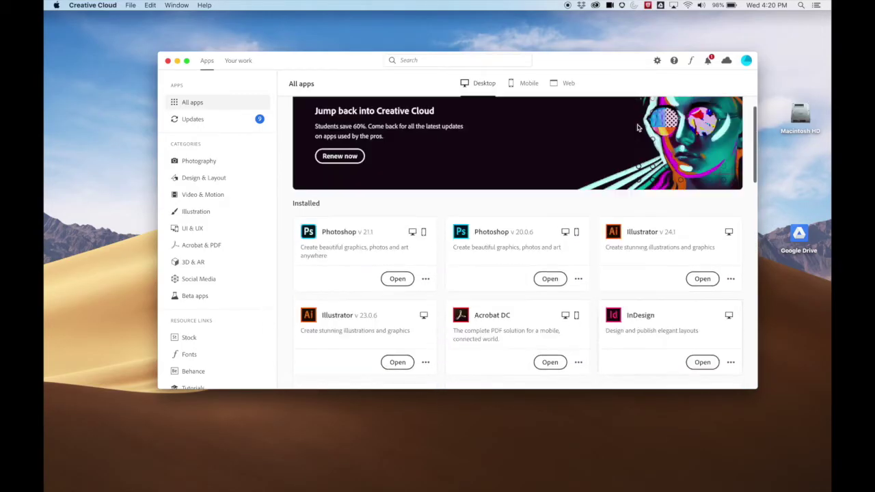
click(177, 61)
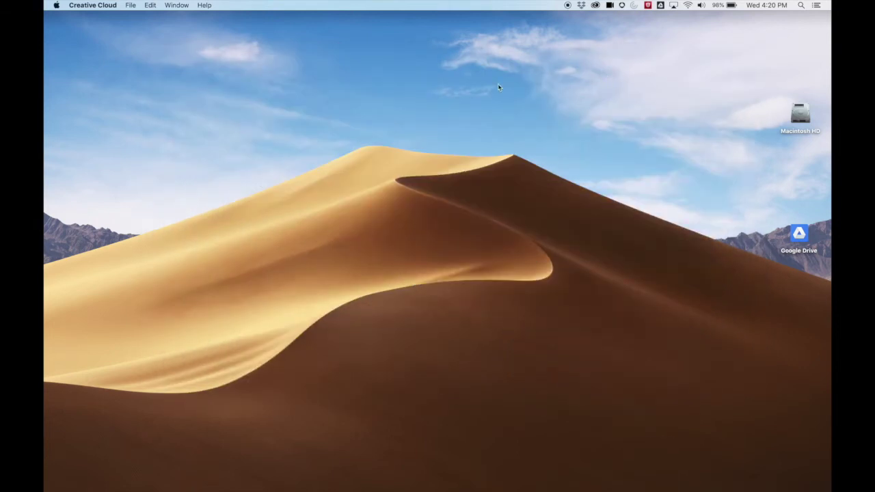
Open a Finder window and show the Applications folder.
click(194, 477)
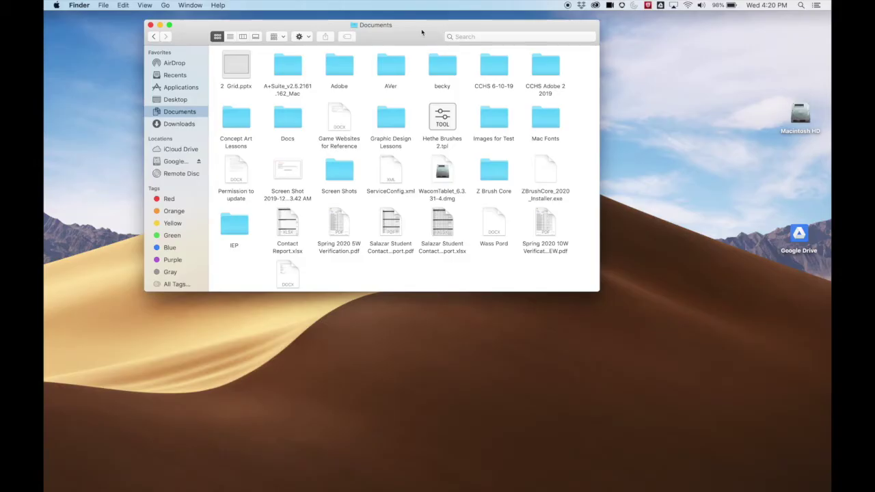
drag(440, 32, 473, 66)
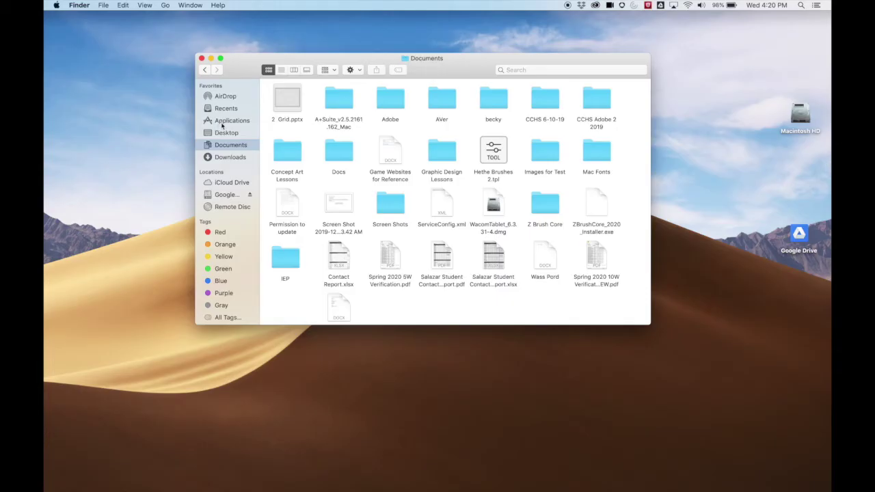
click(223, 123)
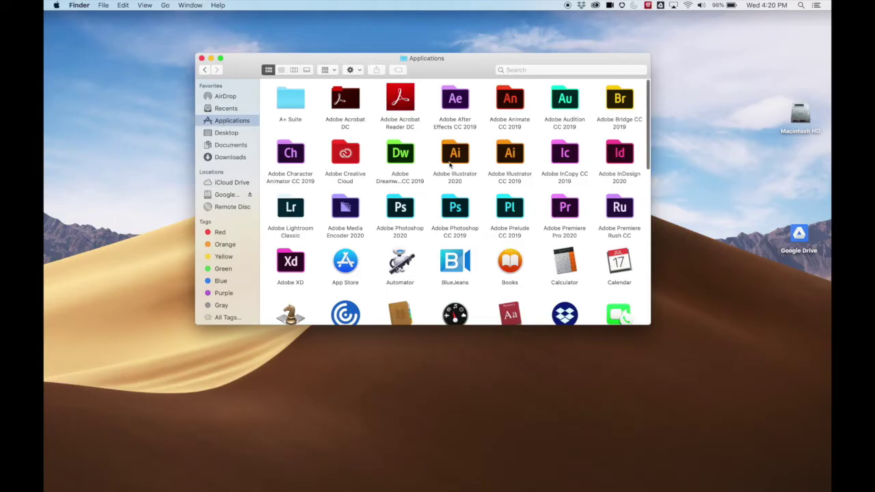
scroll(506, 151, down, 10)
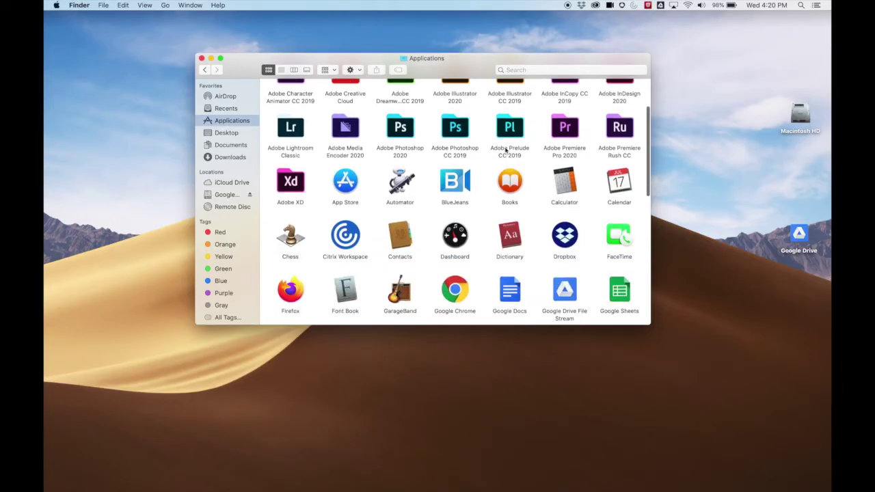
scroll(505, 149, up, 4)
scroll(505, 150, up, 2)
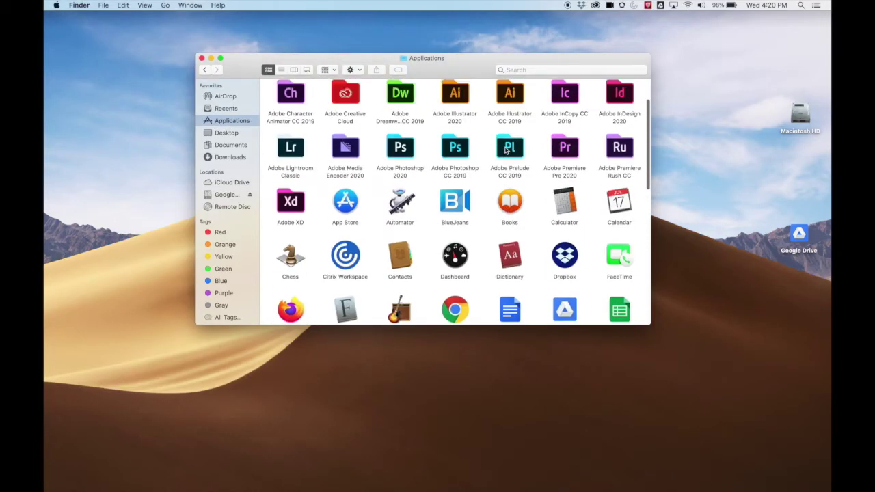
Open the Adobe Illustrator 2020 folder and select the Illustrator app.
drag(271, 62, 287, 71)
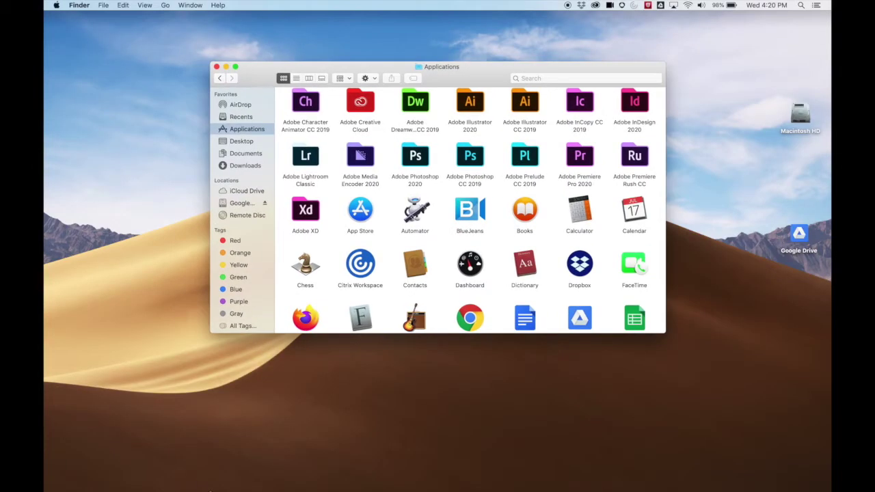
mouse_move(203, 481)
double_click(473, 110)
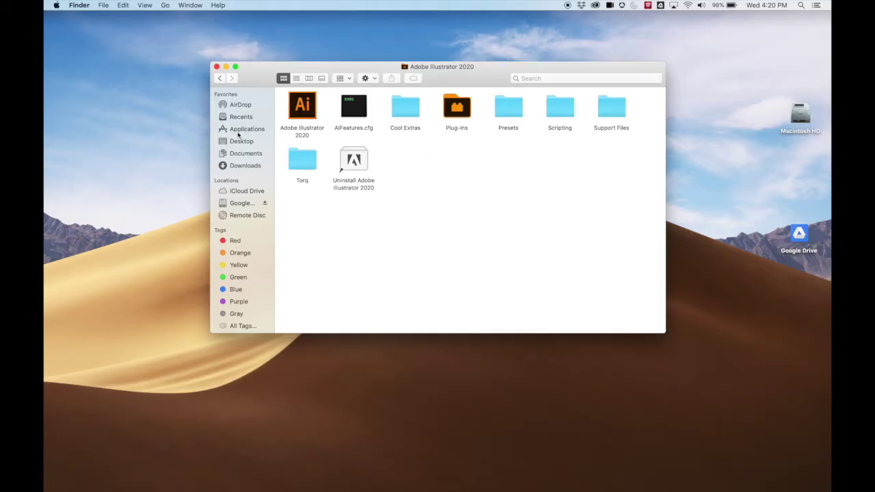
click(304, 107)
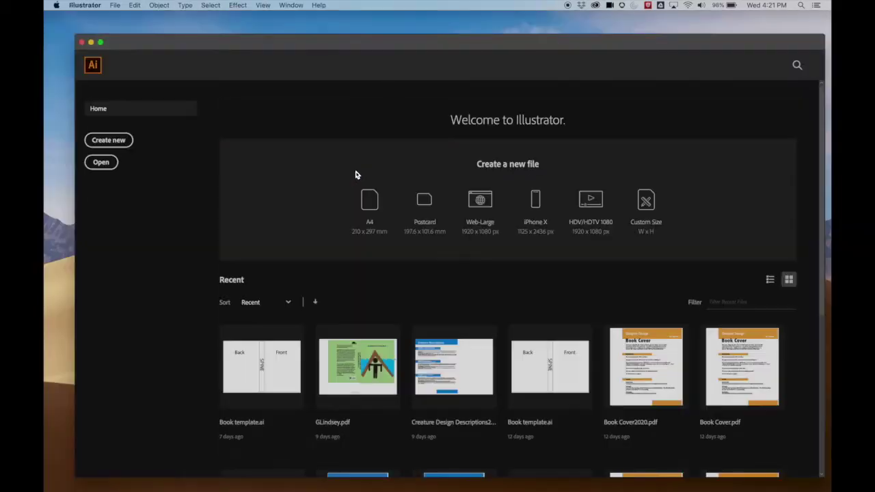
Raise screen brightness, move and enlarge the Illustrator Home window, and choose Create new.
key(XF86MonBrightnessUp)
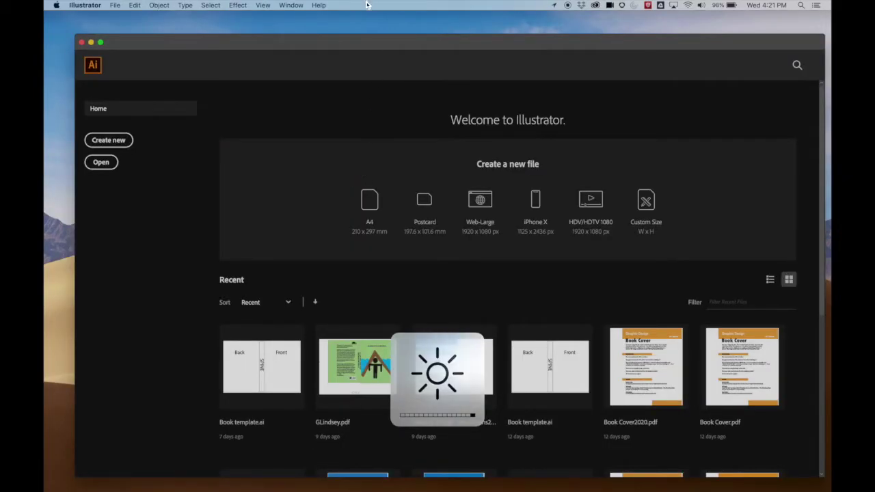
drag(358, 41, 342, 25)
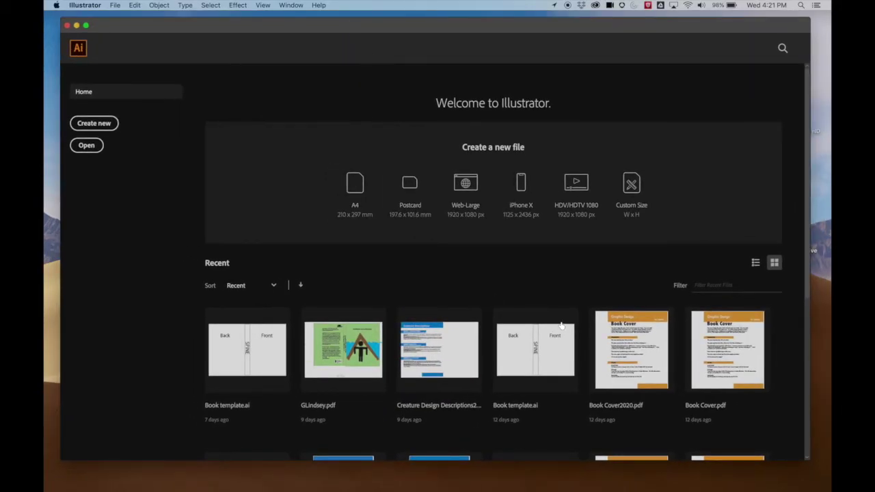
scroll(566, 370, down, 10)
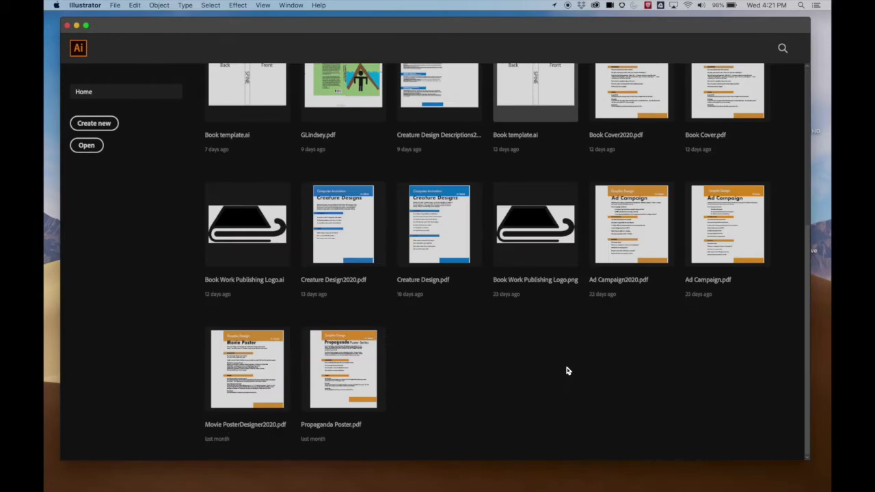
scroll(566, 370, up, 10)
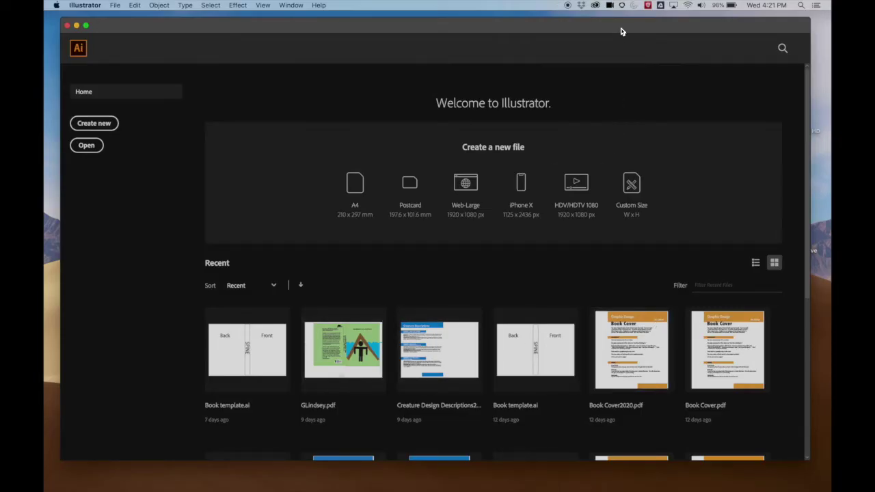
mouse_move(621, 32)
mouse_down()
mouse_move(619, 43)
mouse_move(631, 29)
mouse_move(622, 26)
mouse_up()
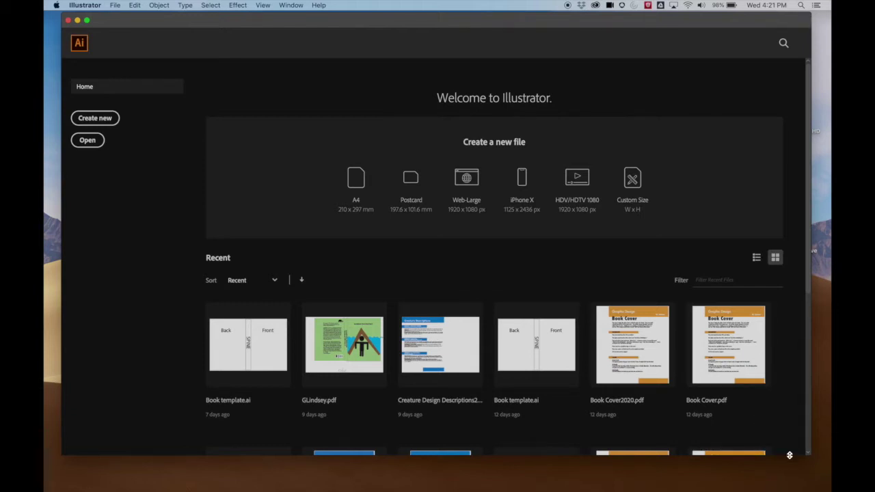
drag(790, 454, 789, 469)
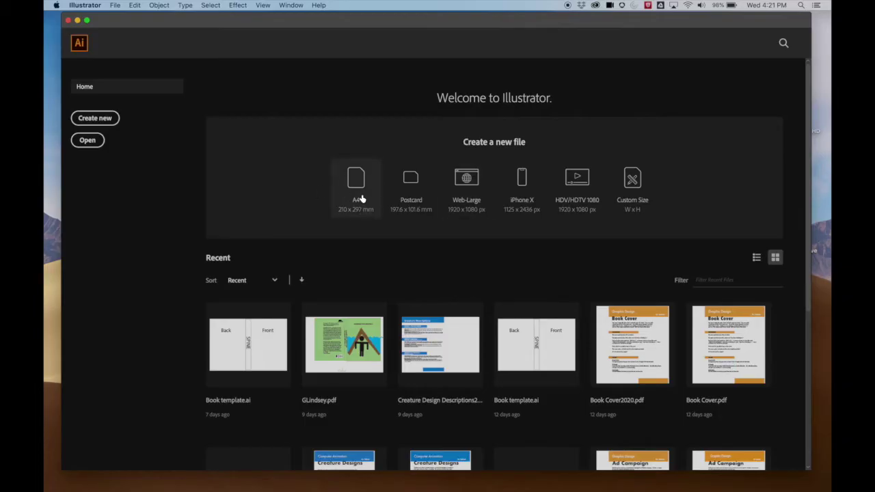
click(110, 119)
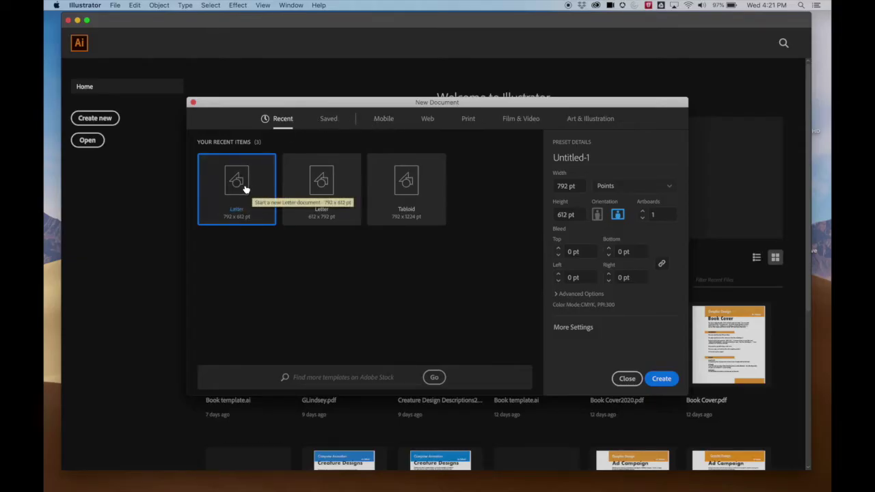
Show the Print blank document presets in the New Document dialog.
click(473, 124)
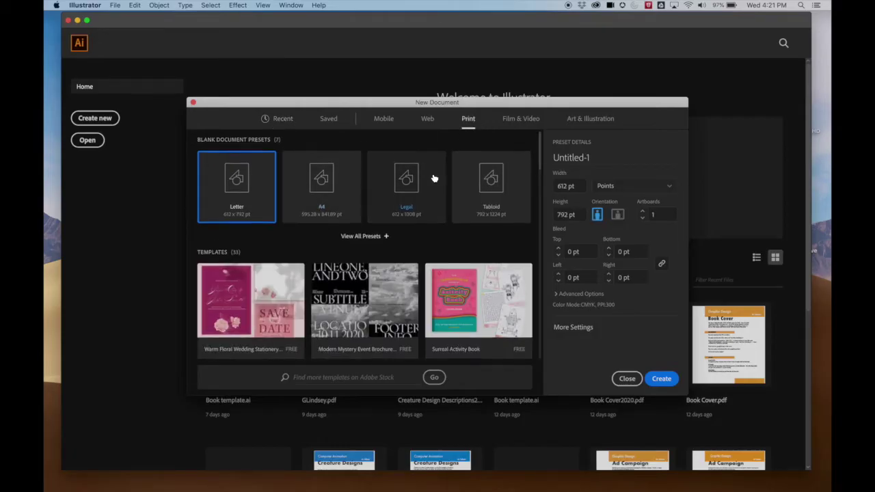
scroll(433, 178, down, 5)
scroll(433, 174, down, 1)
scroll(433, 175, up, 5)
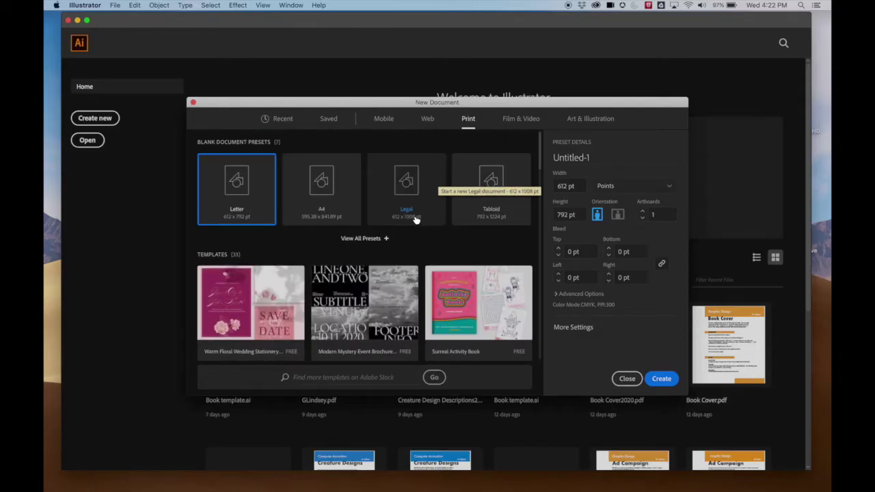
scroll(414, 220, down, 3)
scroll(415, 220, up, 3)
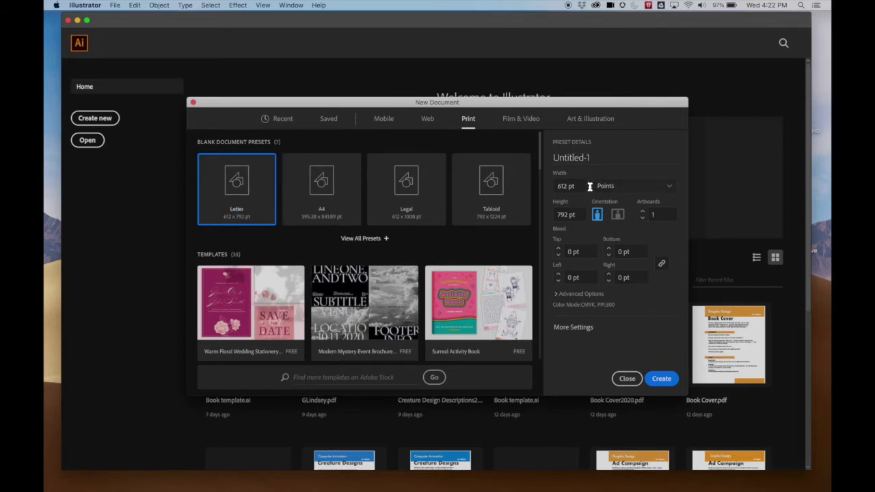
Set units to Inches and landscape orientation (11 × 8.5 in), then create the document.
click(644, 190)
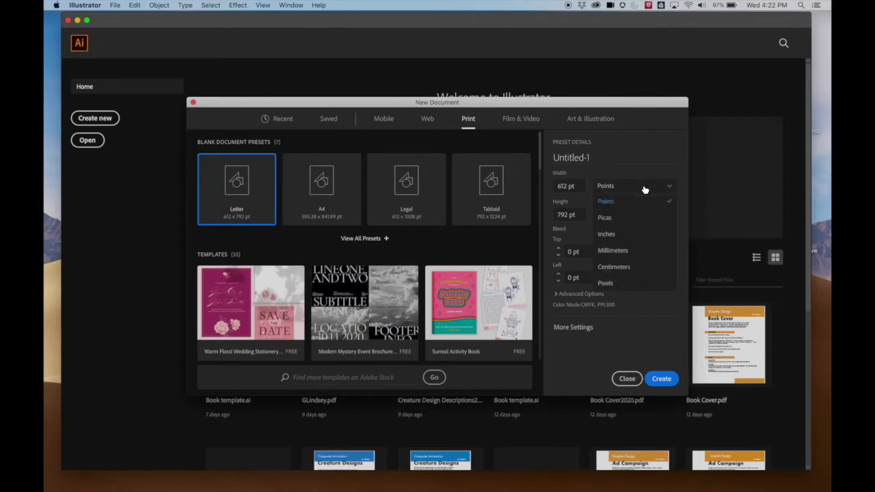
click(607, 234)
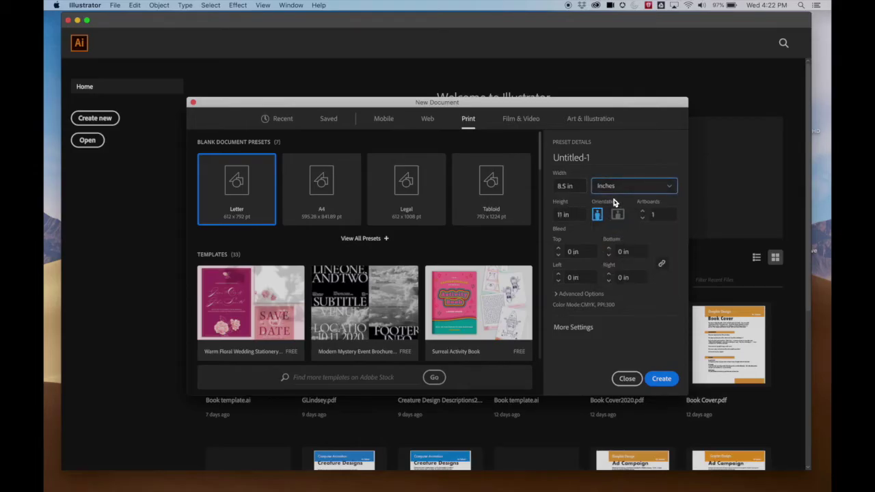
click(622, 189)
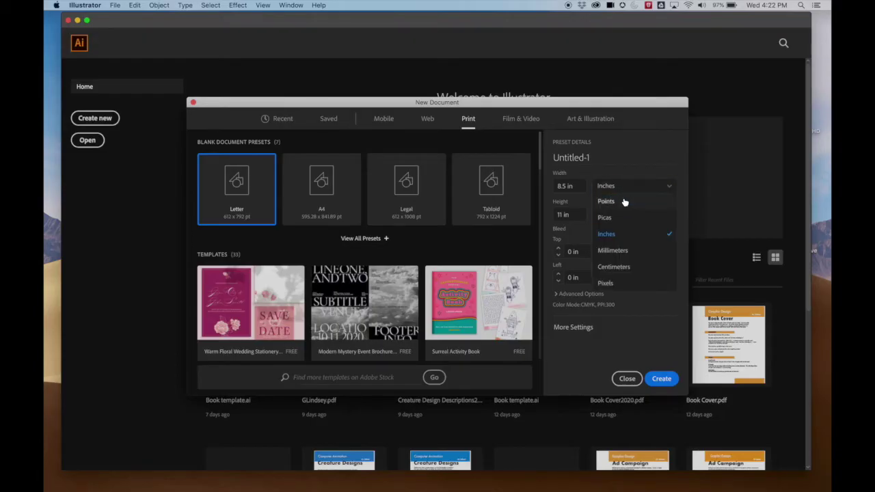
click(630, 171)
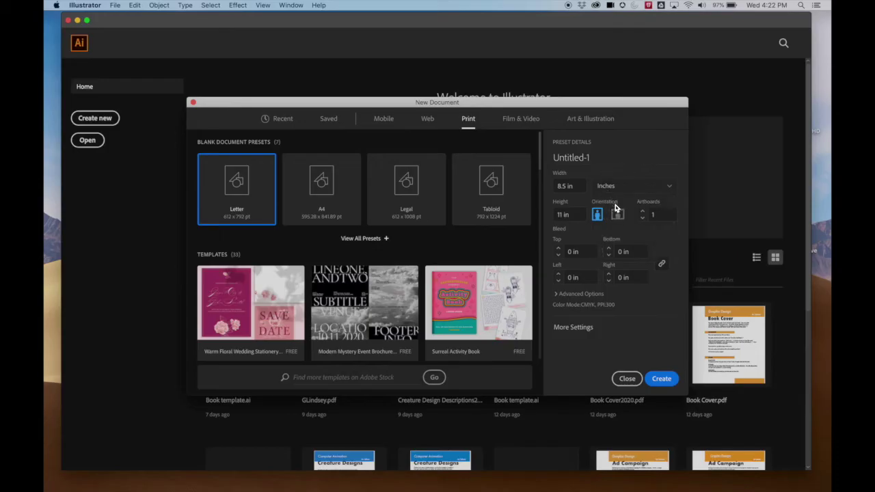
click(617, 214)
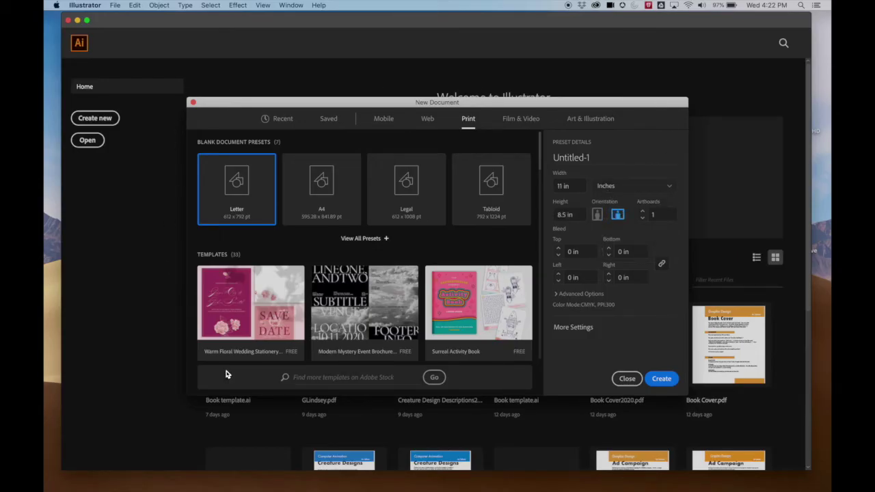
click(597, 215)
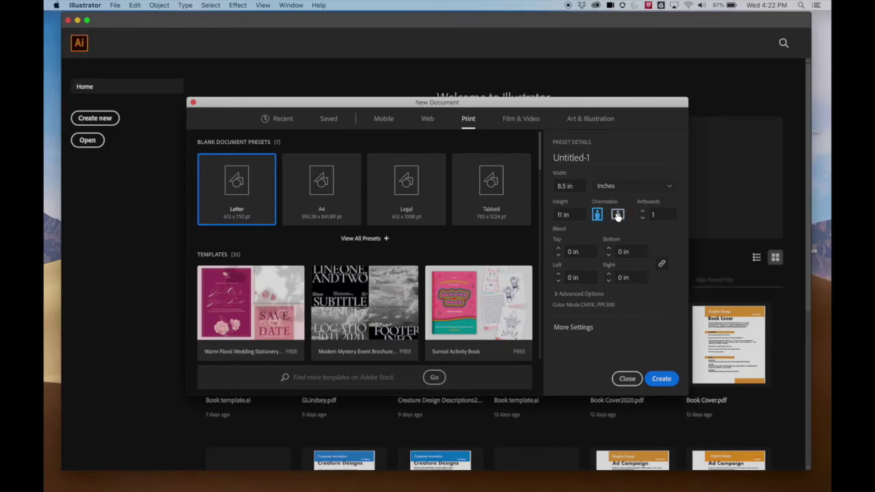
click(617, 214)
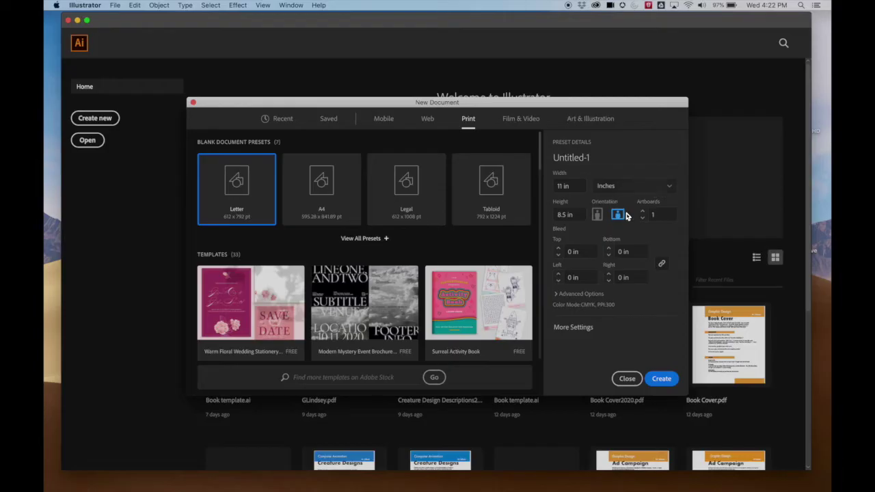
click(661, 380)
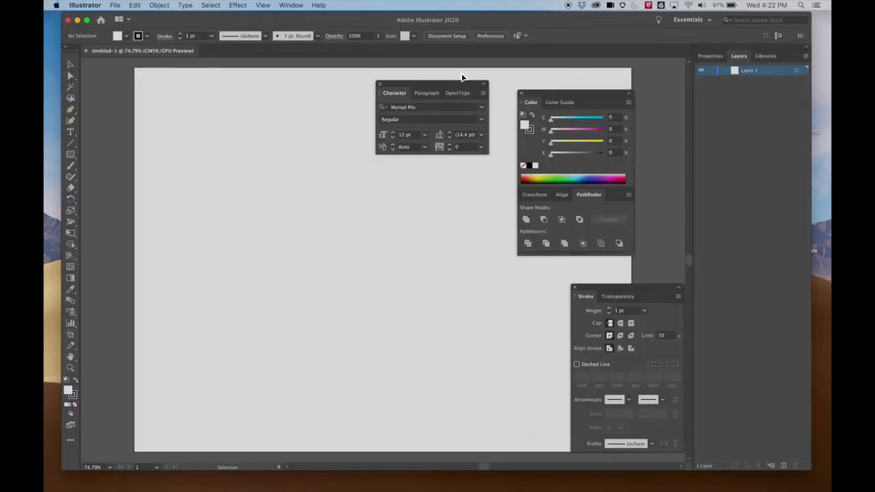
Move the Character panel aside and apply Window > Workspace > Reset Essentials.
drag(418, 83, 560, 39)
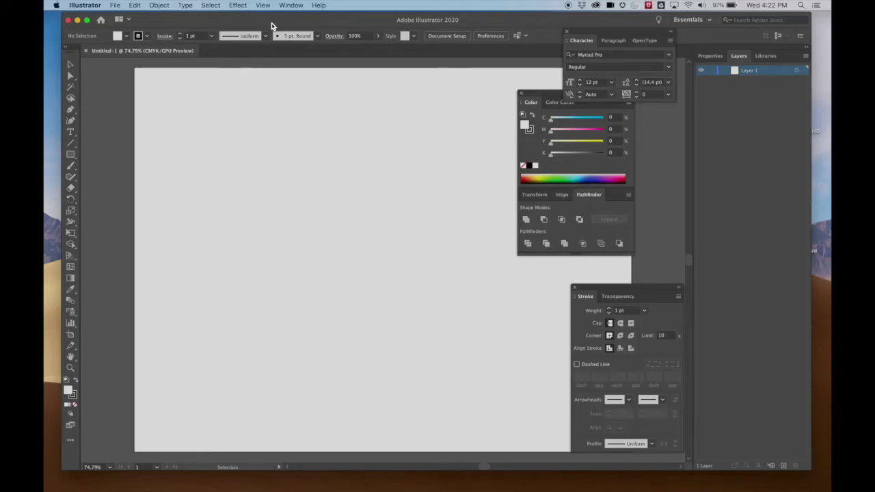
drag(274, 23, 259, 24)
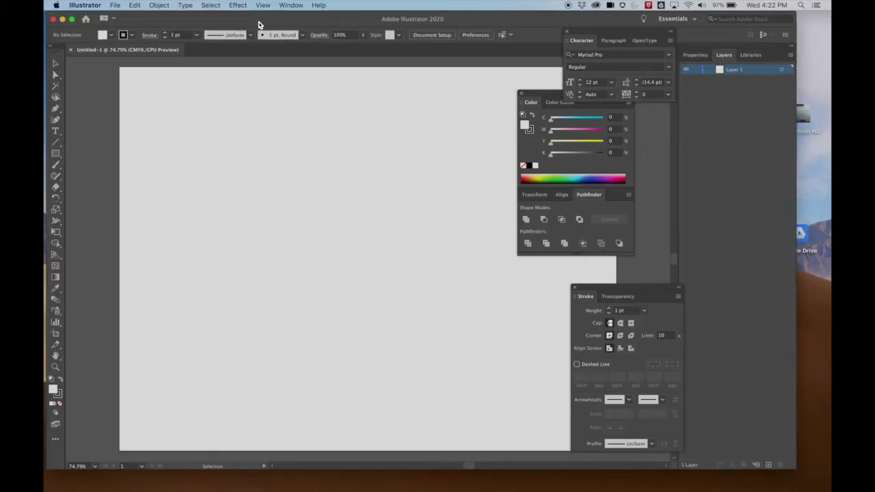
click(305, 7)
mouse_move(316, 48)
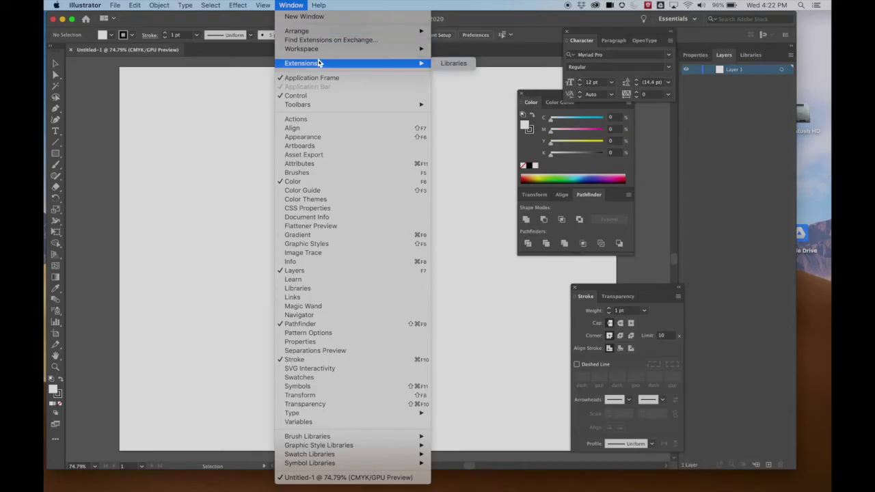
mouse_move(329, 34)
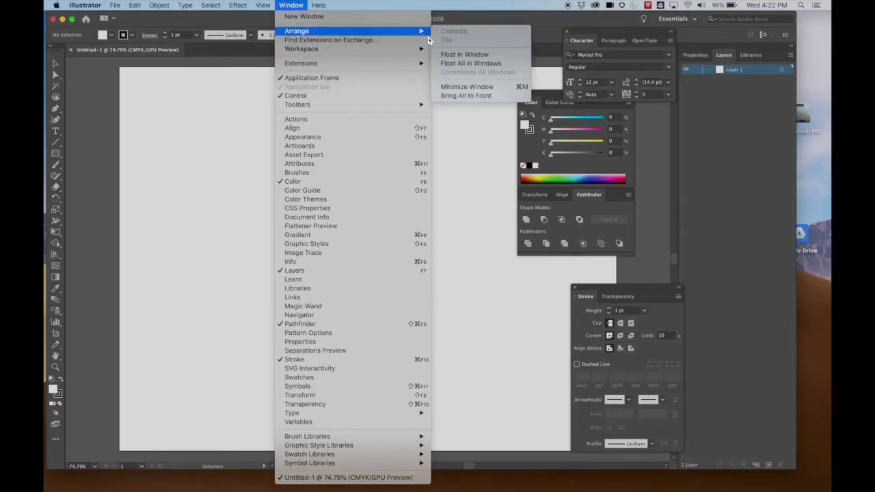
mouse_move(360, 54)
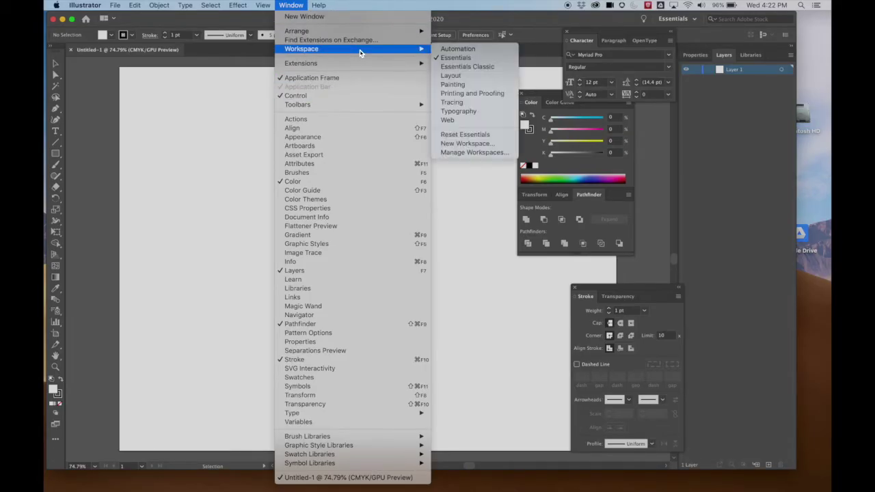
click(467, 135)
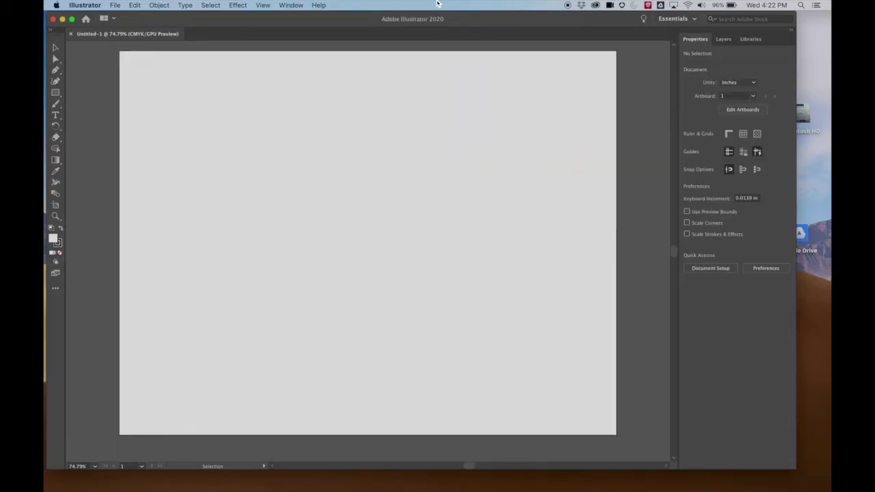
click(291, 6)
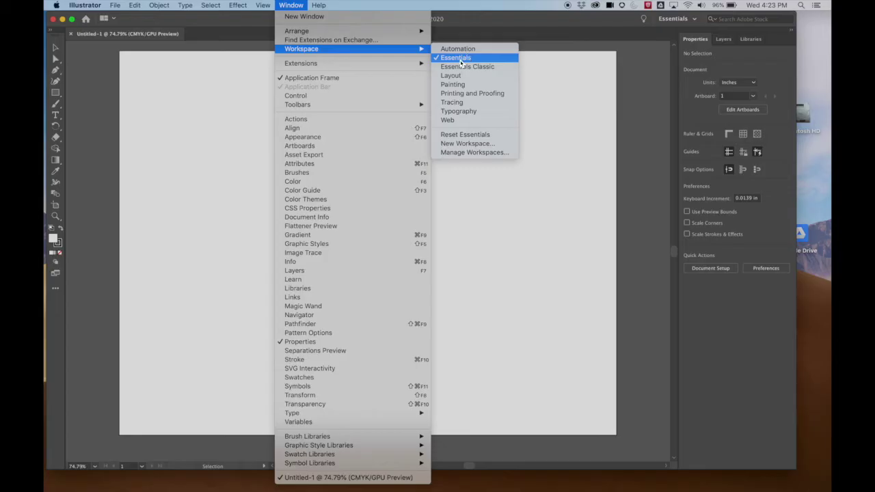
click(470, 138)
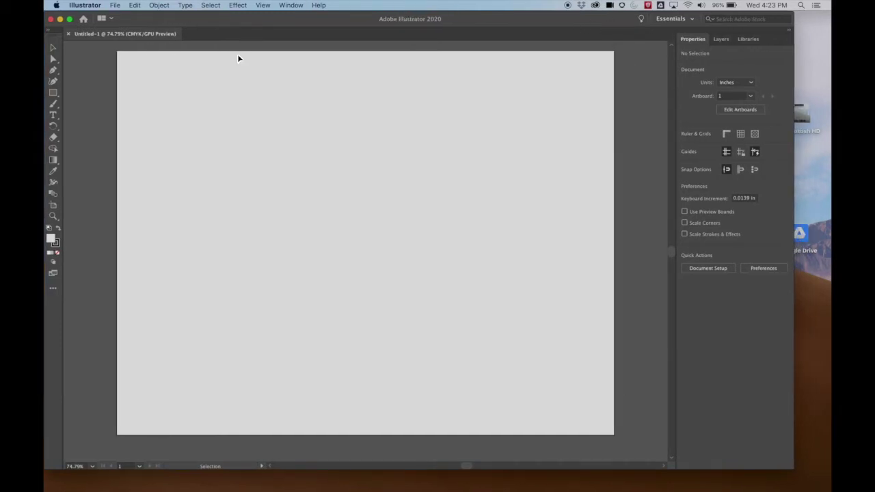
drag(58, 34, 58, 41)
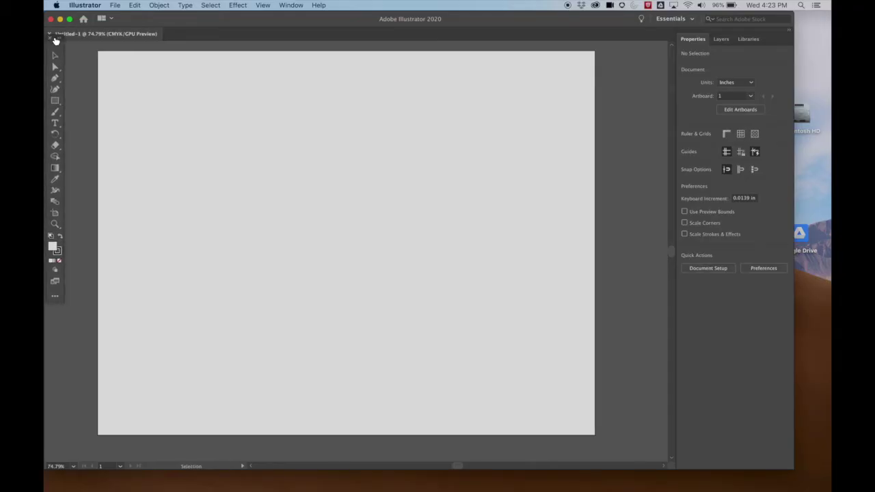
mouse_move(57, 43)
mouse_down()
mouse_move(77, 67)
mouse_move(52, 34)
mouse_up()
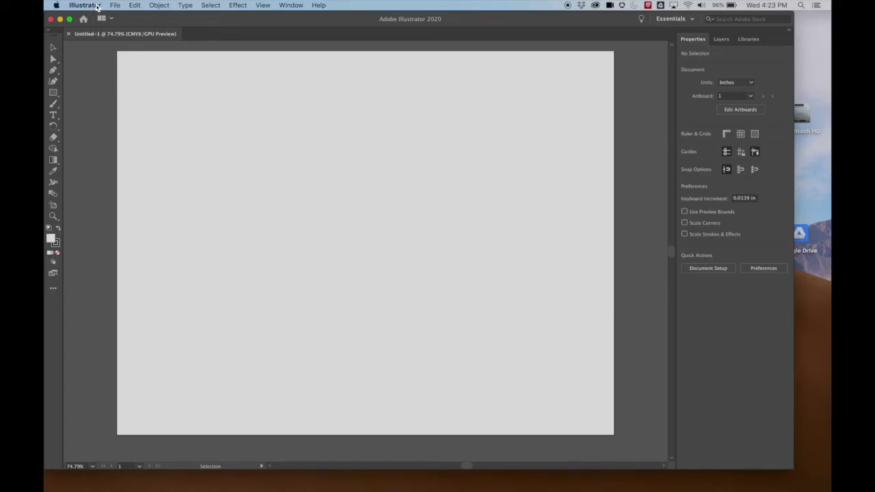
click(116, 7)
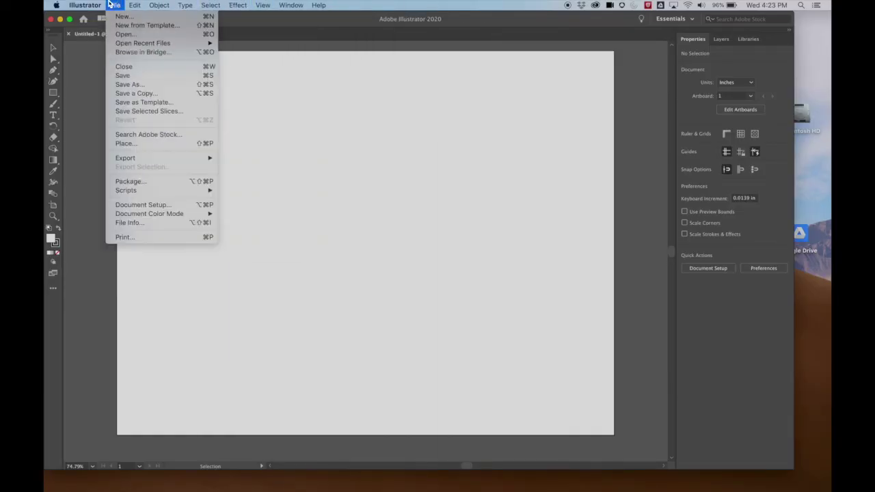
mouse_move(110, 7)
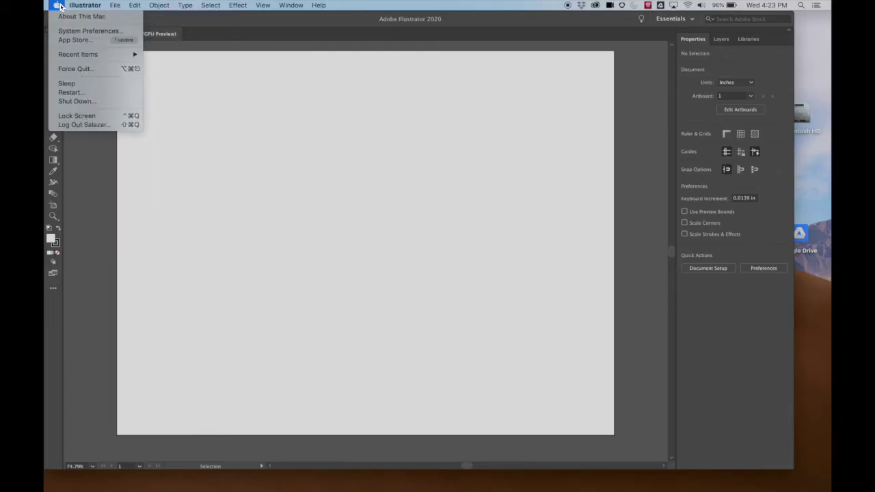
mouse_move(72, 5)
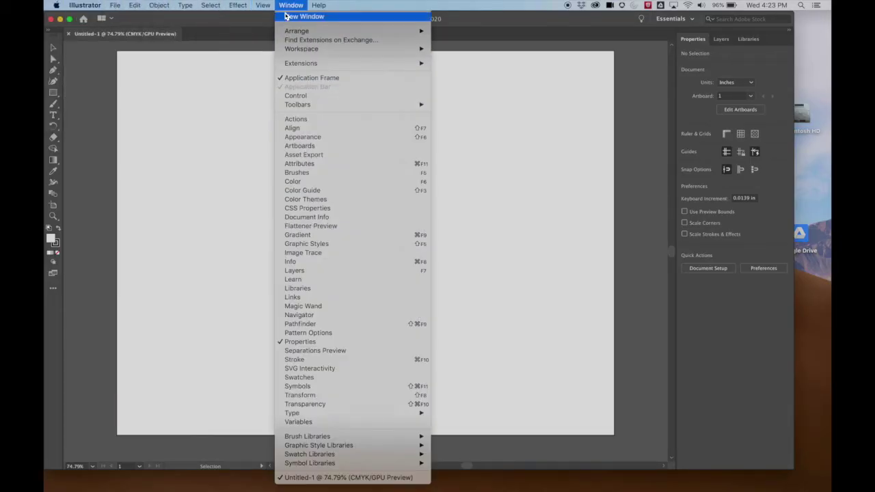
click(650, 18)
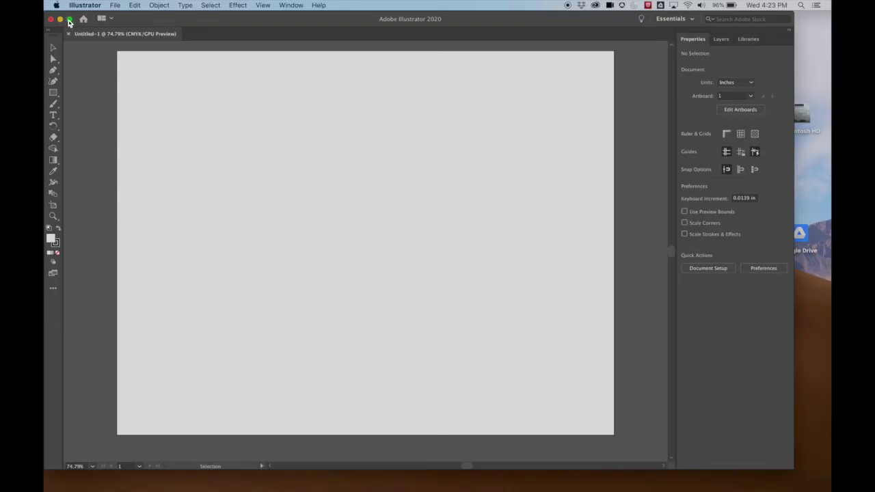
click(69, 20)
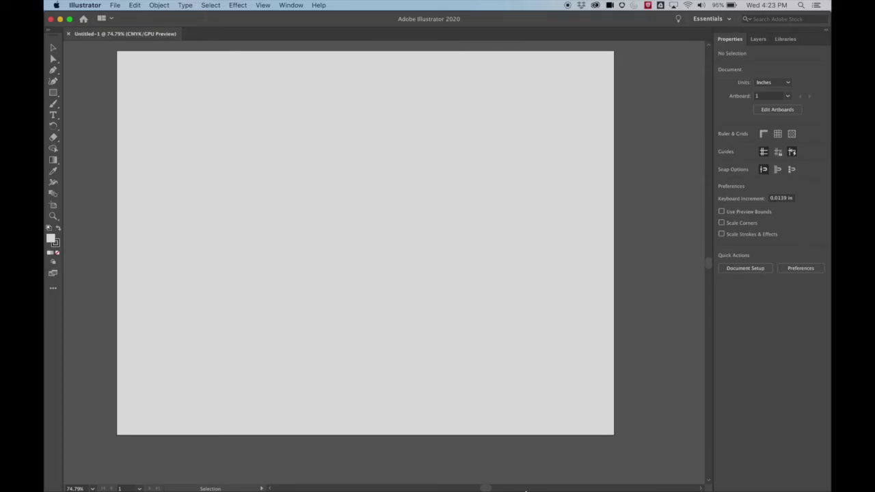
Show and dismiss the Illustrator Dock icon's options, then undock the Properties panel.
mouse_move(521, 486)
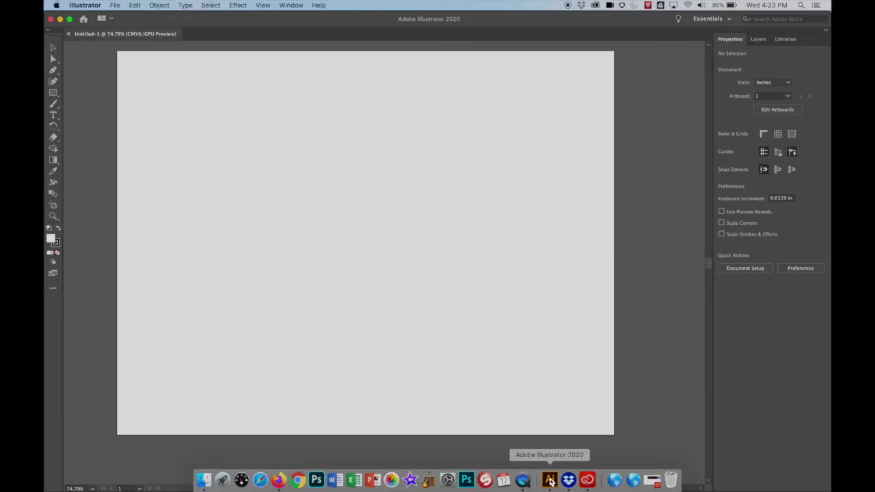
right_click(552, 481)
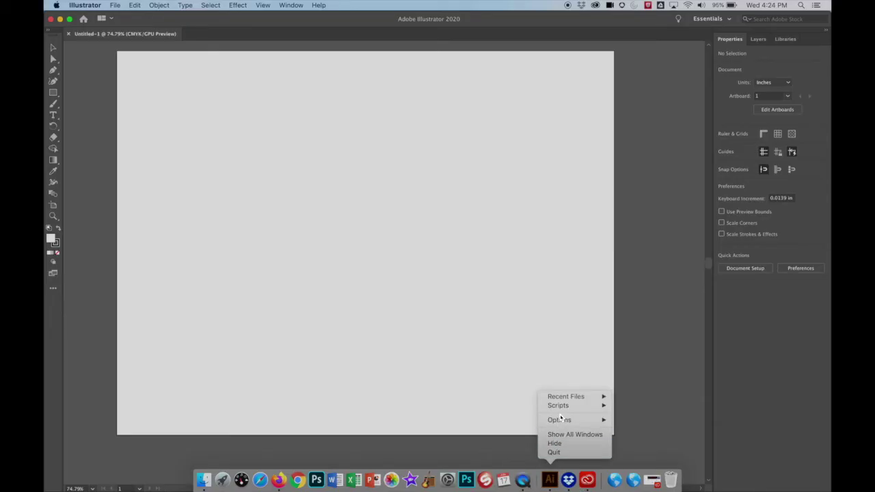
mouse_move(559, 421)
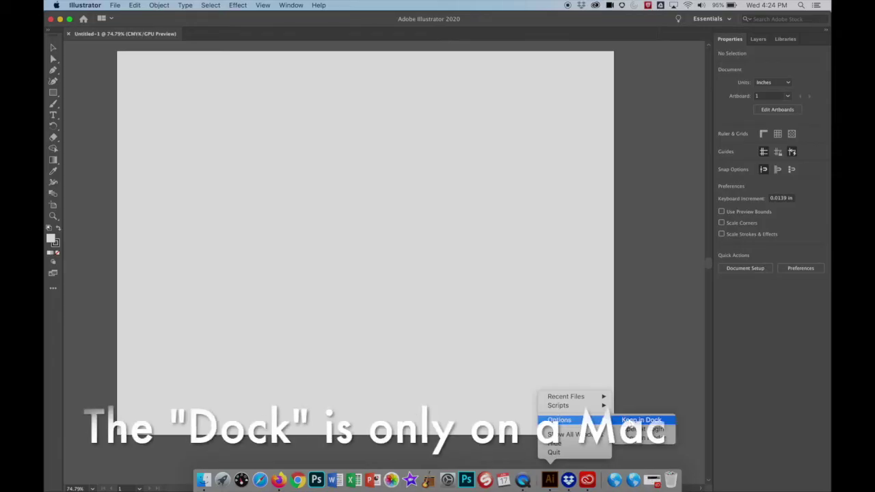
click(641, 420)
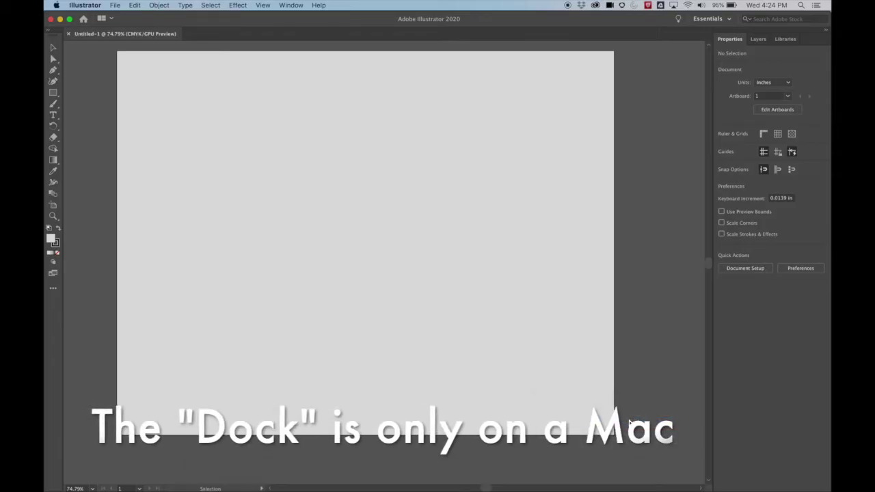
mouse_move(507, 491)
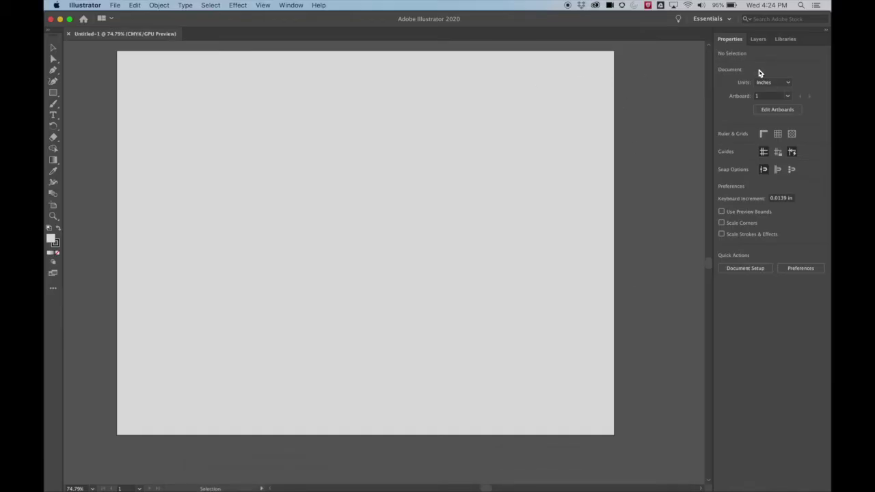
drag(726, 42, 589, 44)
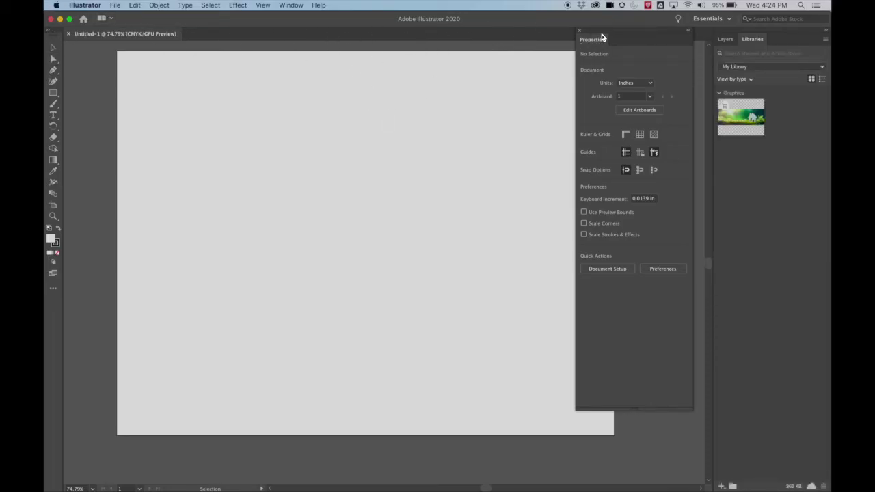
Float the Libraries panel out of the dock and close it.
drag(609, 30, 587, 37)
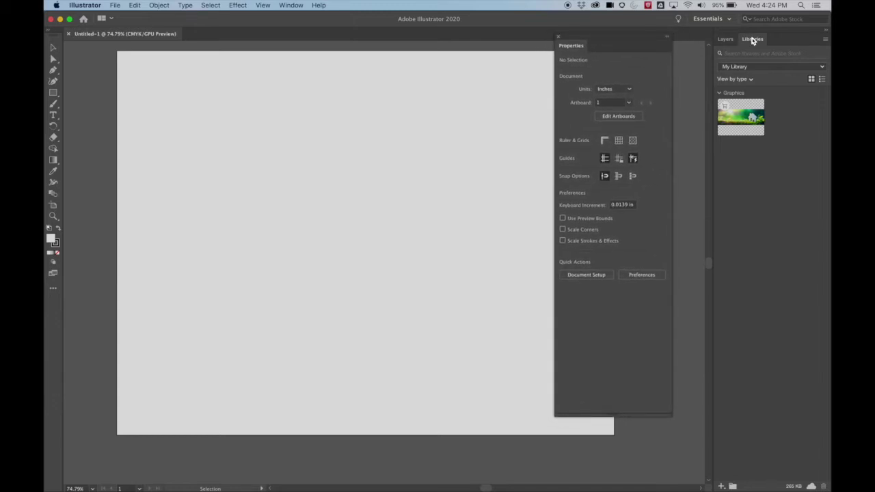
drag(747, 36, 357, 38)
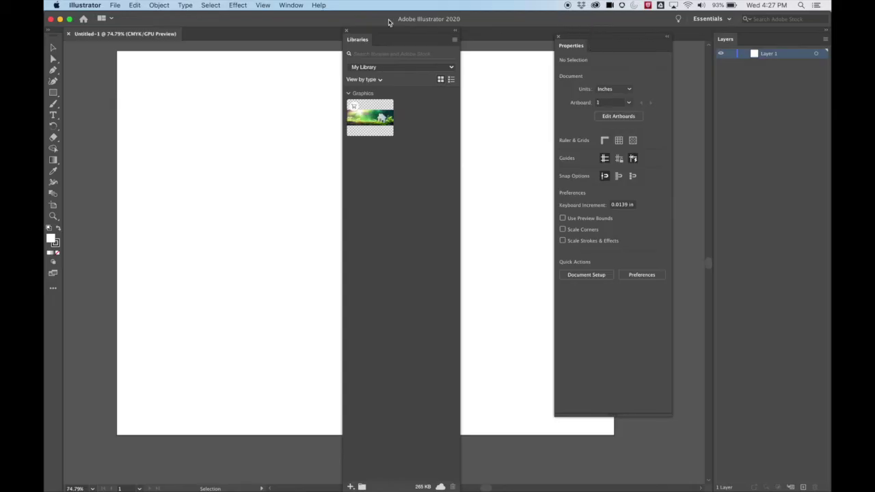
mouse_move(376, 34)
mouse_down()
mouse_move(496, 33)
mouse_move(378, 29)
mouse_up()
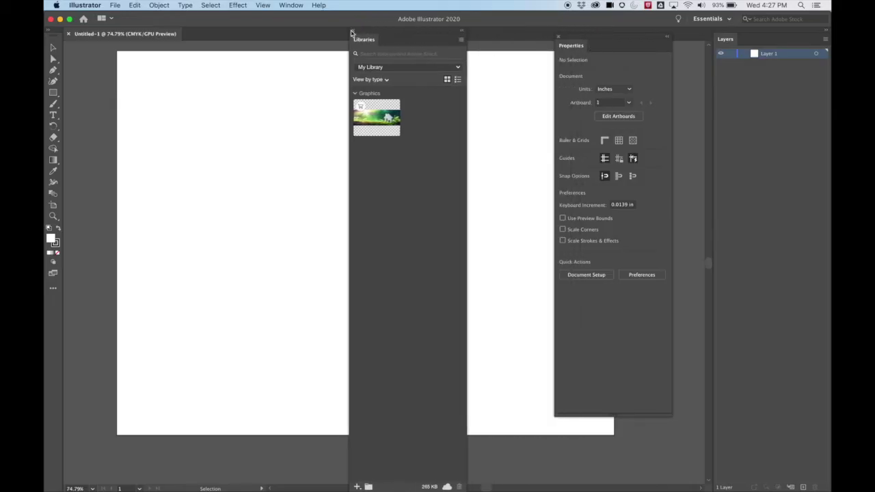
click(353, 33)
Close the floating Properties panel and turn on the Control bar from the Window menu.
drag(598, 39, 576, 36)
click(537, 38)
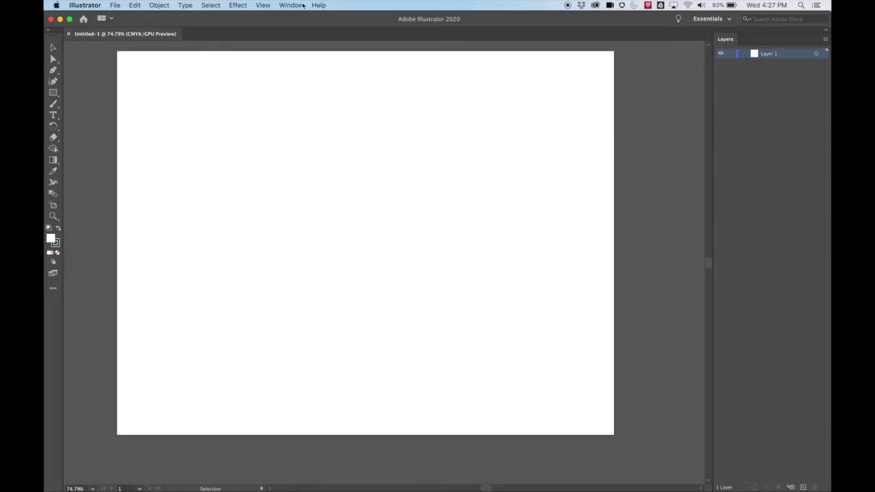
click(295, 6)
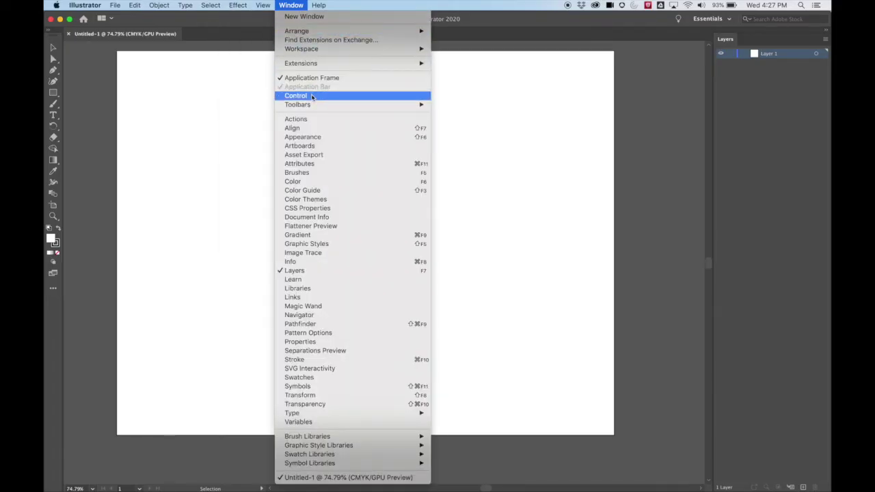
click(312, 97)
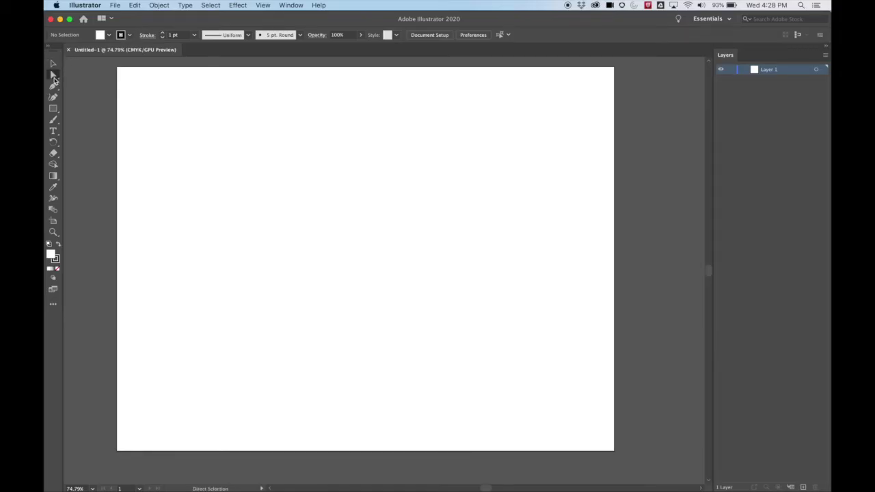
Try the Pen, Type, Gradient and Artboard tools, return to Selection, and open the Window menu.
click(53, 86)
click(53, 130)
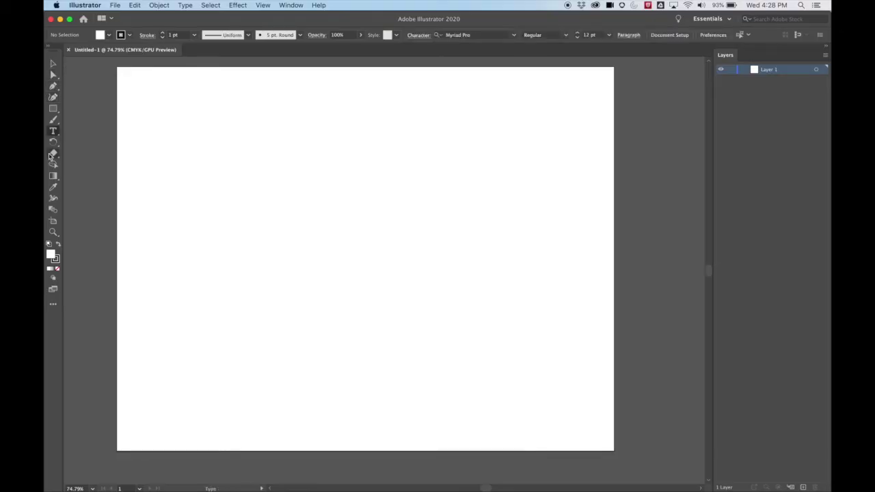
click(53, 142)
click(53, 176)
click(55, 198)
click(53, 220)
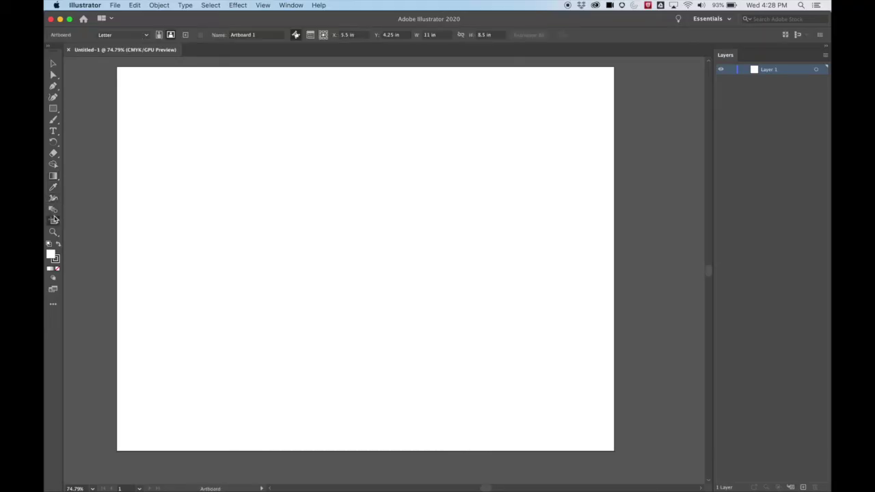
click(55, 64)
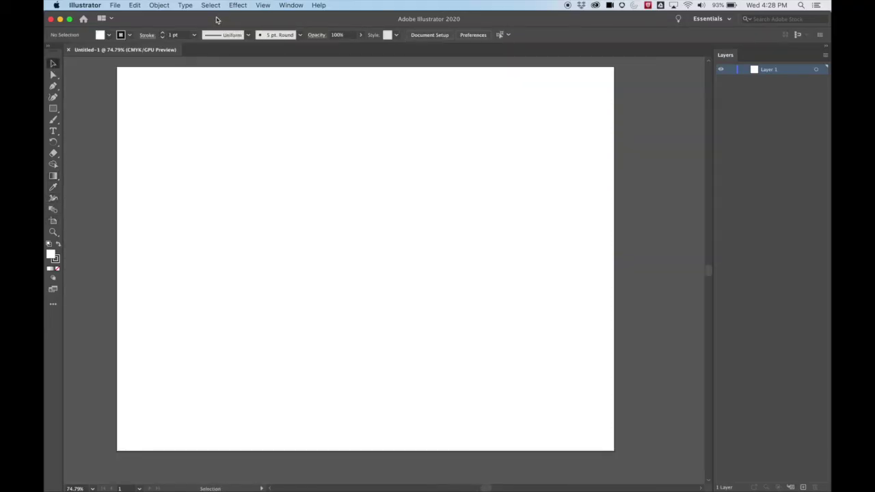
click(291, 5)
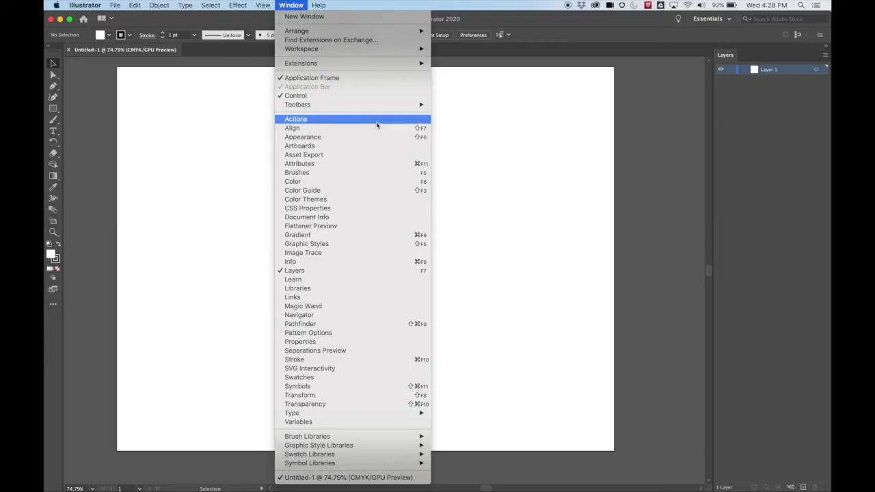
Show the Color panel, group it with Color Guide, and dock the group above Layers.
click(319, 184)
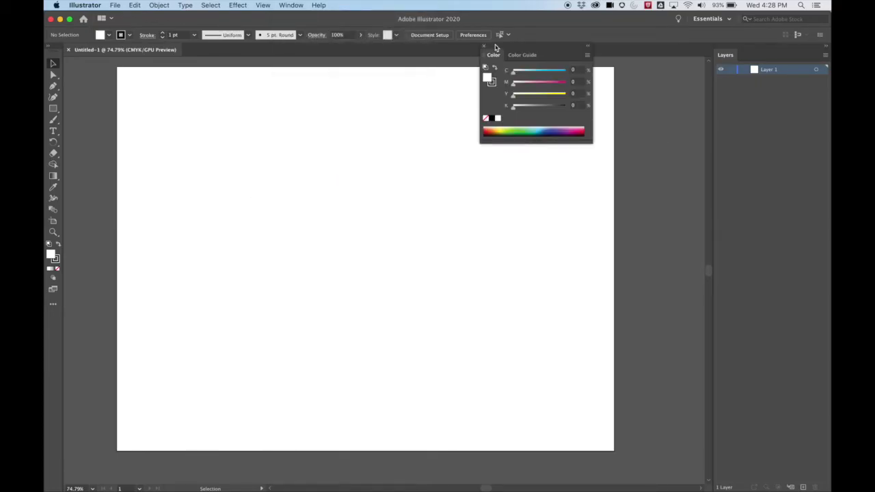
drag(495, 46, 535, 56)
drag(780, 55, 542, 58)
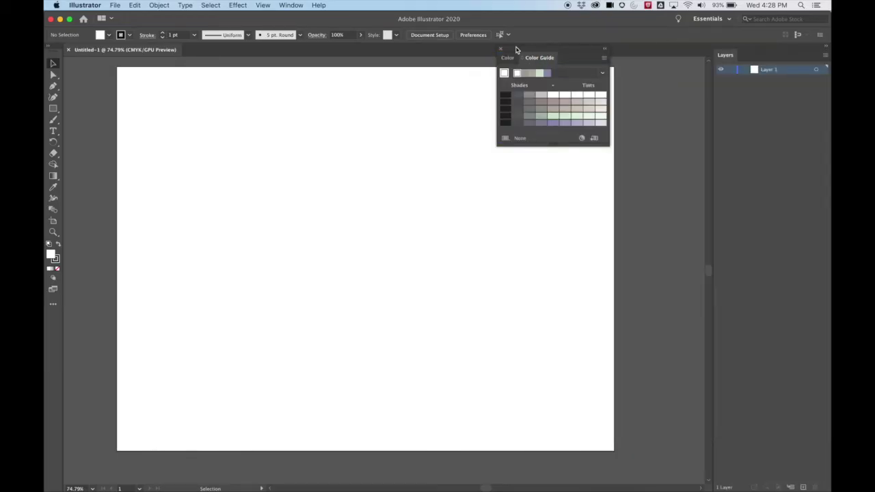
drag(515, 49, 726, 52)
click(654, 78)
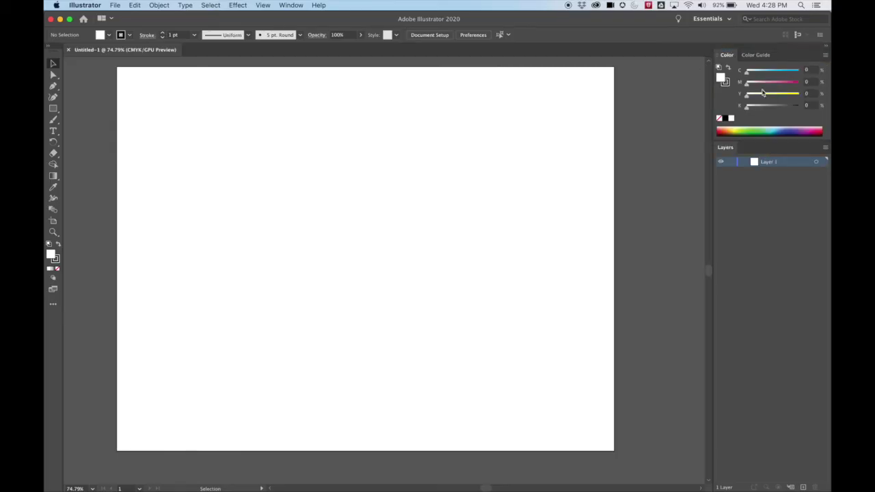
click(824, 57)
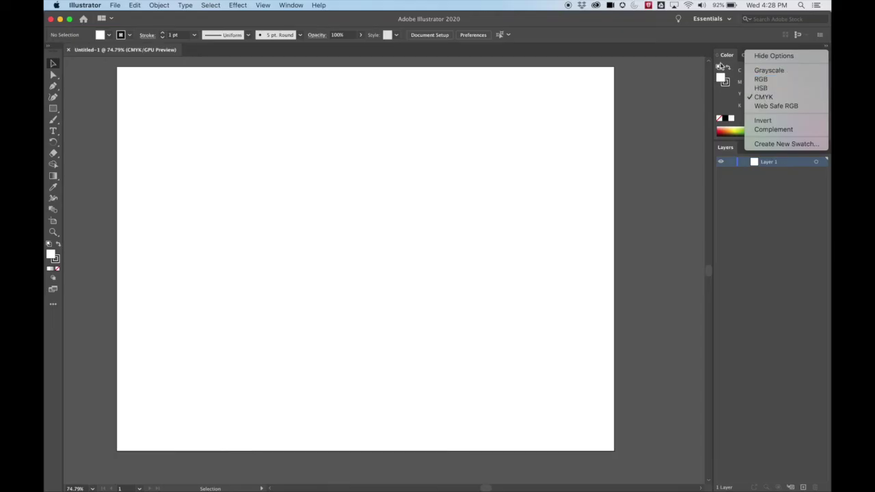
Switch the Color panel to HSB sliders from its flyout menu.
click(726, 53)
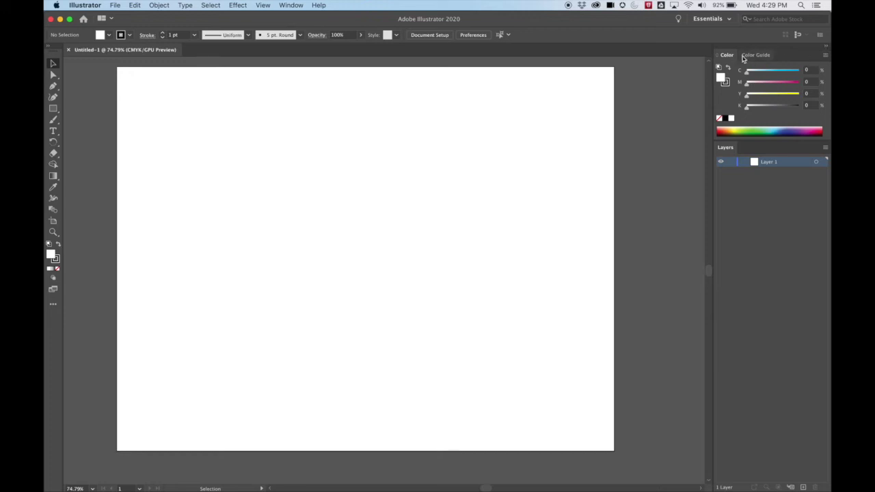
click(825, 55)
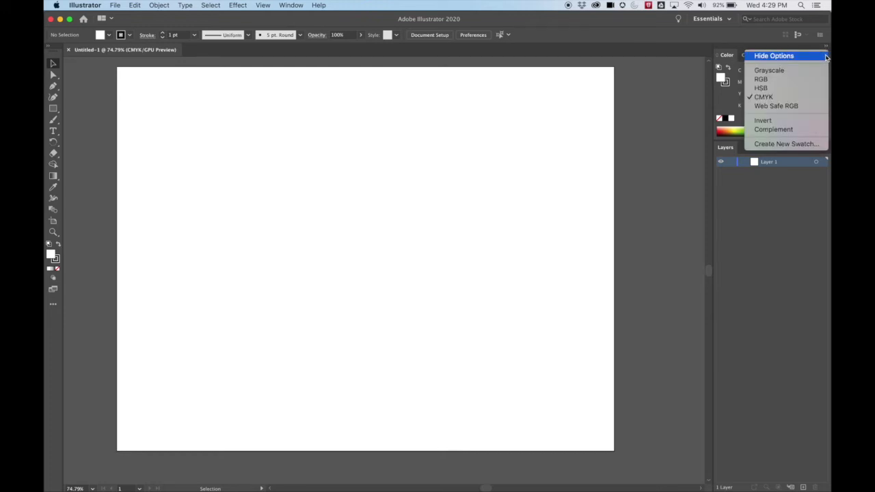
click(786, 88)
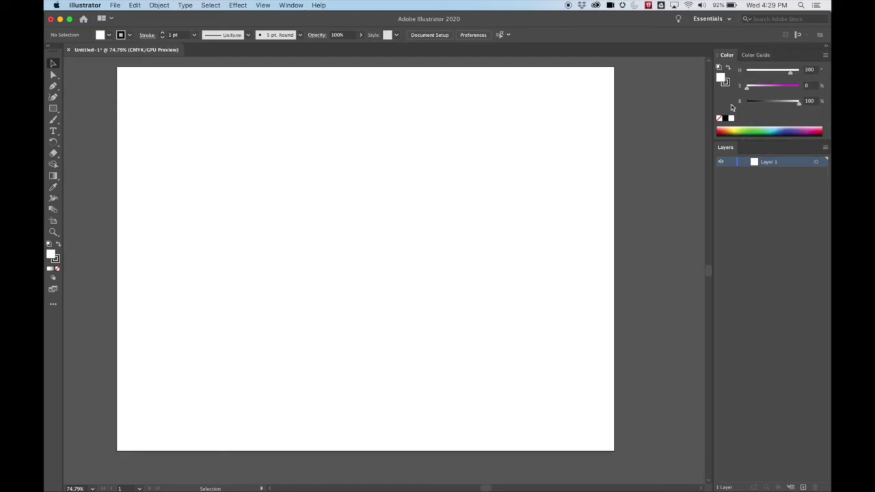
Pull the Color Guide panel out of the dock and close it.
click(762, 56)
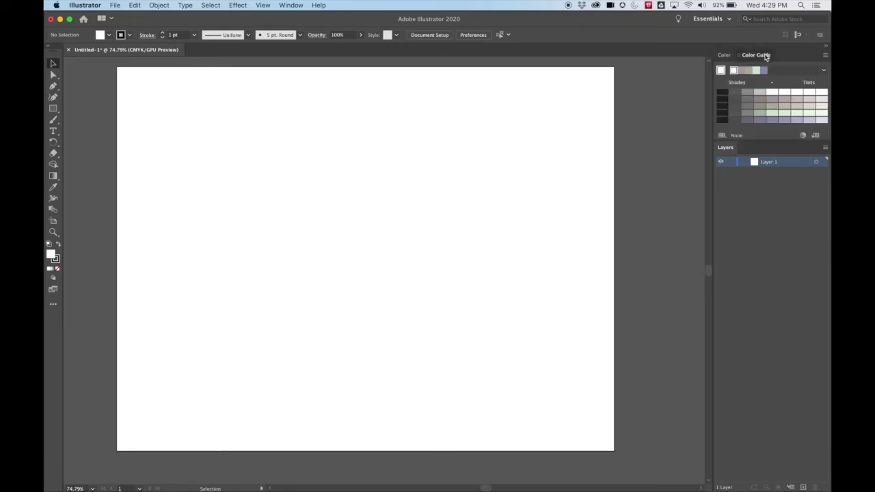
drag(763, 55, 471, 82)
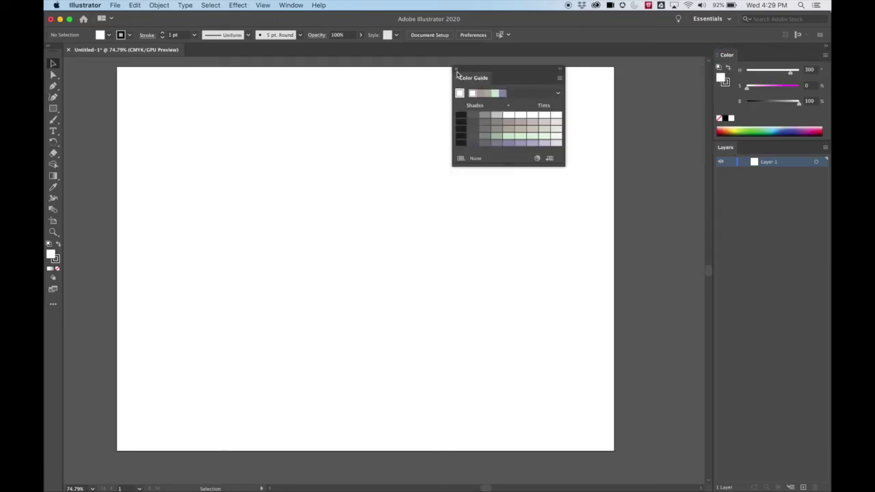
click(456, 71)
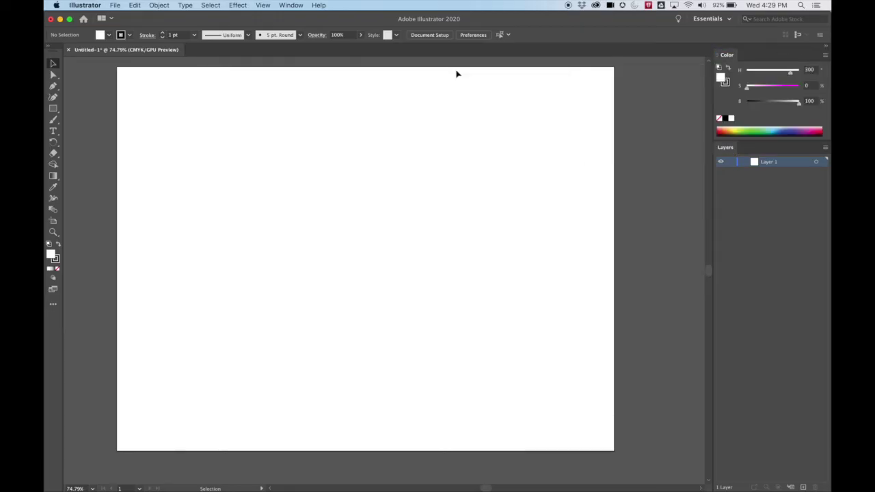
Dismiss the help options and show the Swatches panel from the Window menu.
click(301, 7)
click(302, 7)
click(318, 5)
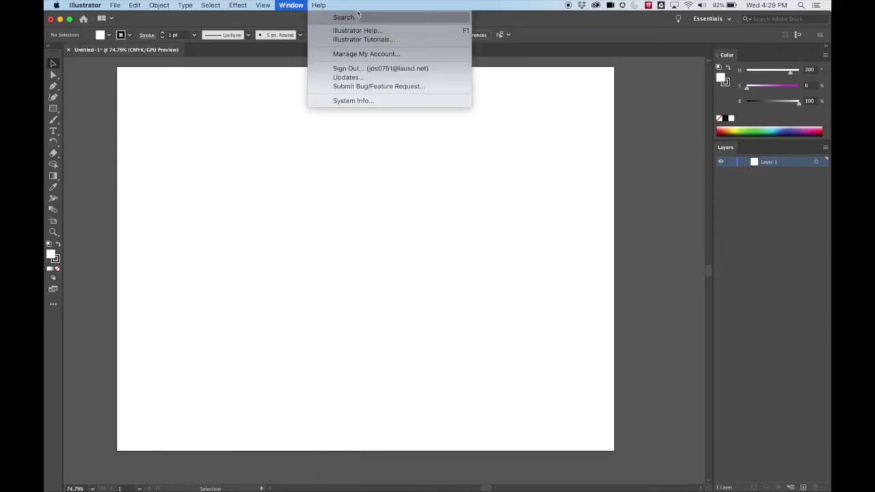
click(732, 56)
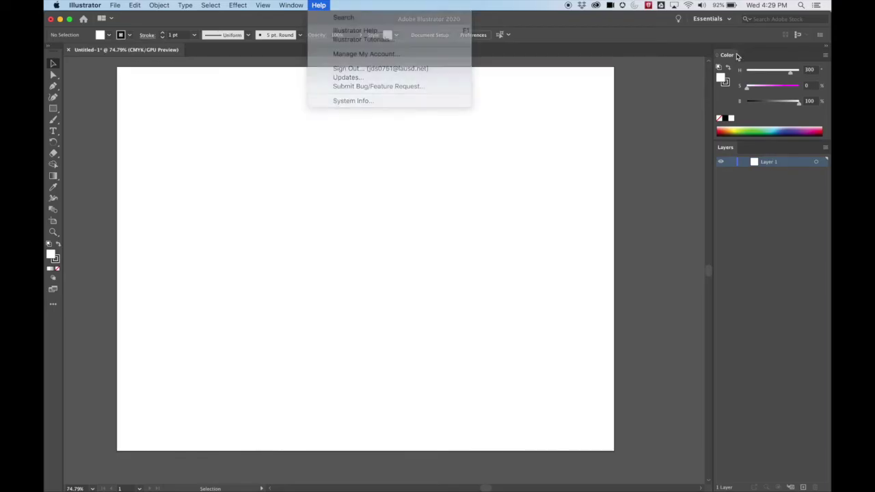
click(292, 6)
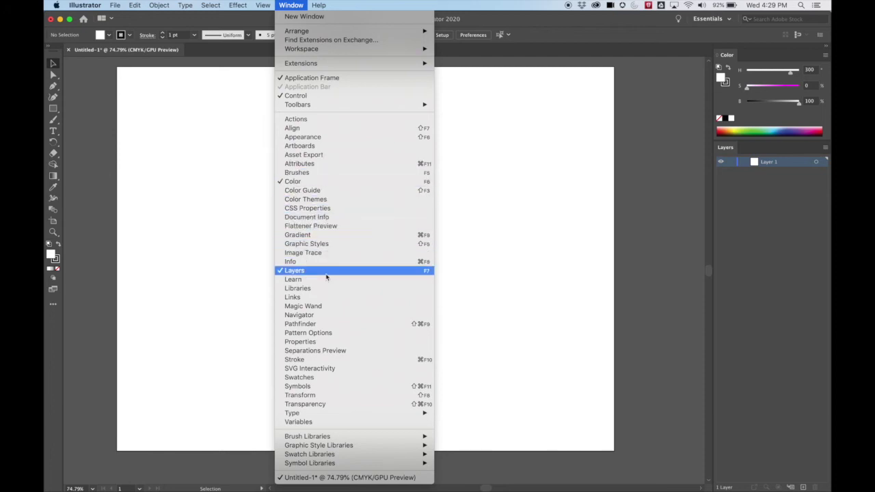
click(326, 377)
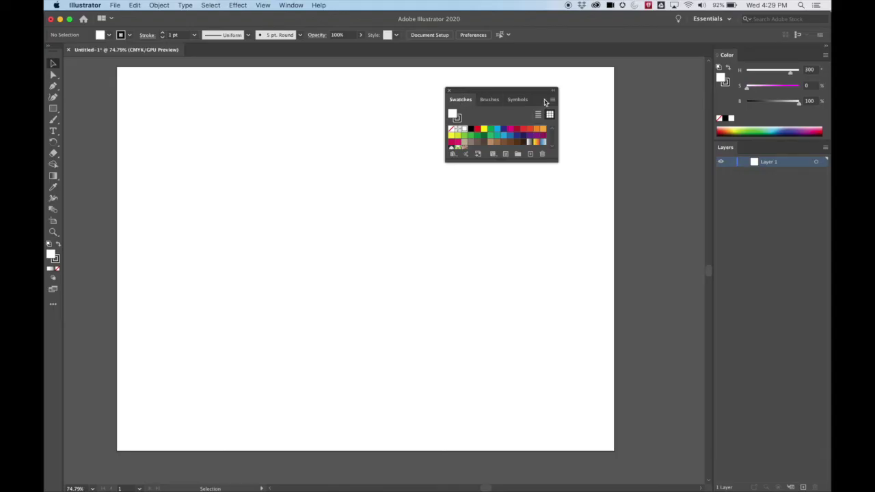
Pull the Brushes and Symbols tabs out of the Swatches group and close both panels.
click(490, 100)
click(518, 99)
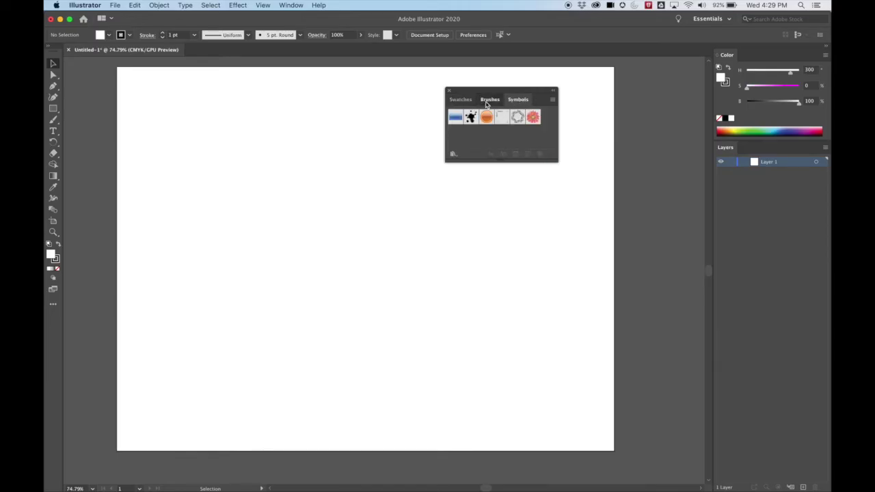
drag(487, 102, 352, 184)
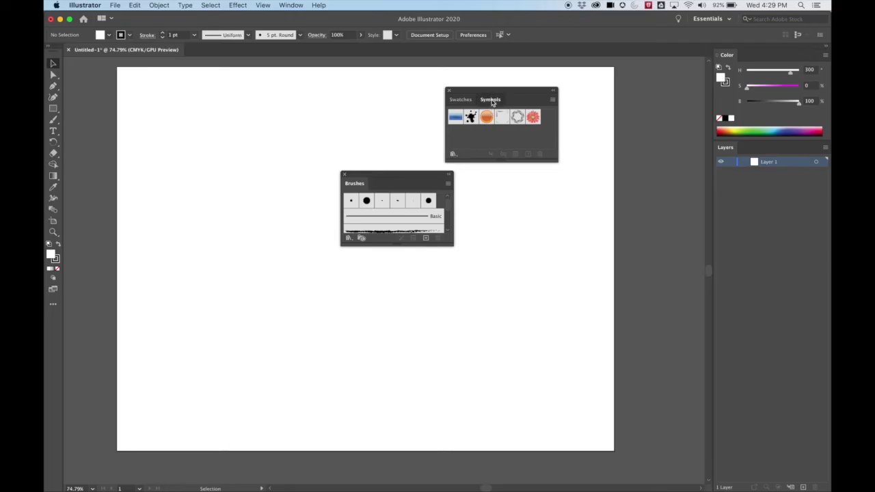
mouse_move(492, 100)
mouse_down()
mouse_move(517, 193)
mouse_move(498, 243)
mouse_up()
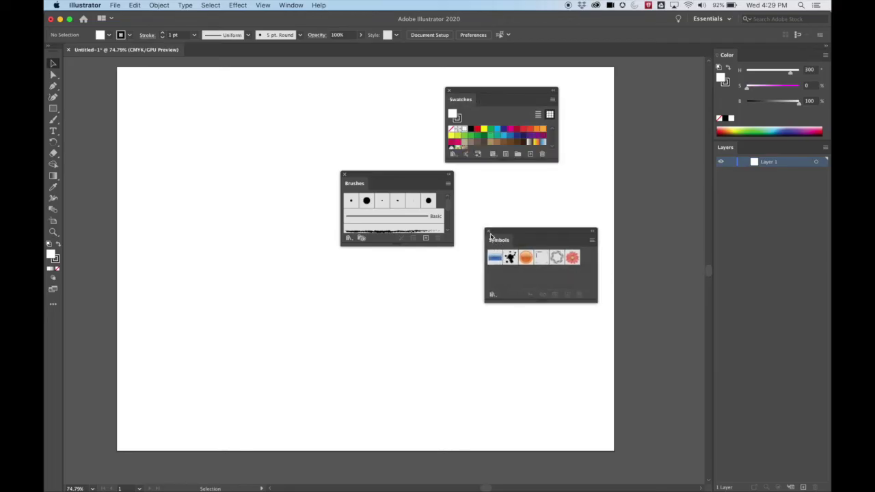
click(489, 233)
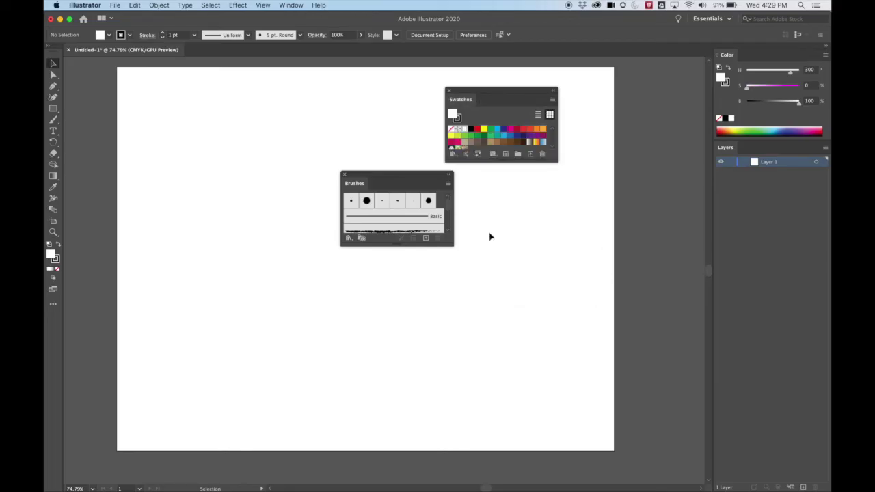
click(343, 176)
Dock Swatches above Color, make it taller, and keep the colour spectrum a thin bar.
drag(460, 94, 729, 50)
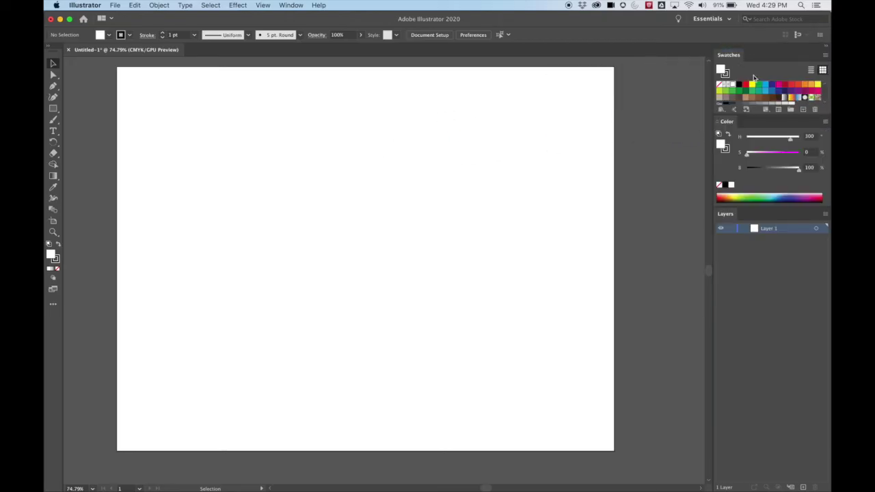
mouse_move(774, 114)
mouse_down()
mouse_move(771, 141)
mouse_move(771, 129)
mouse_up()
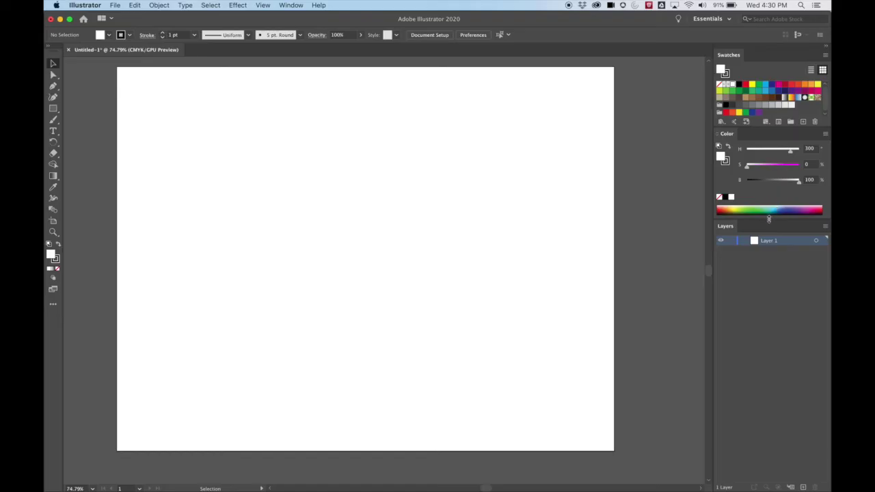
drag(768, 219, 768, 302)
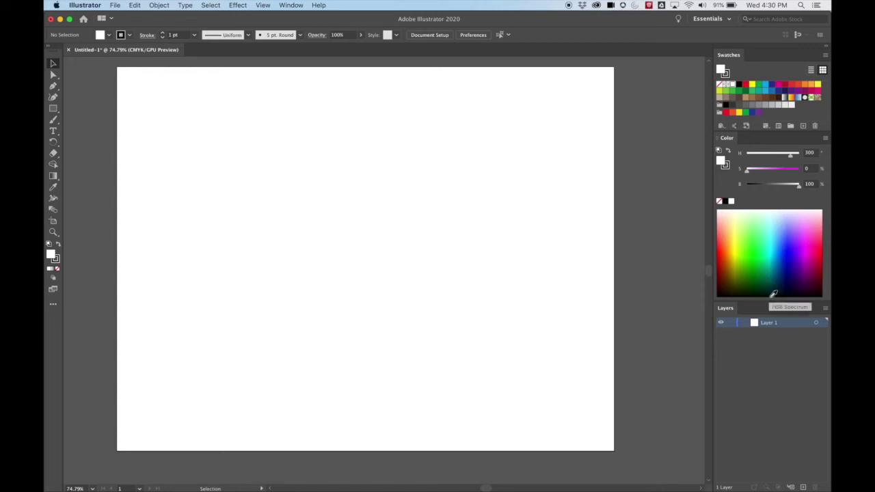
drag(766, 301, 758, 222)
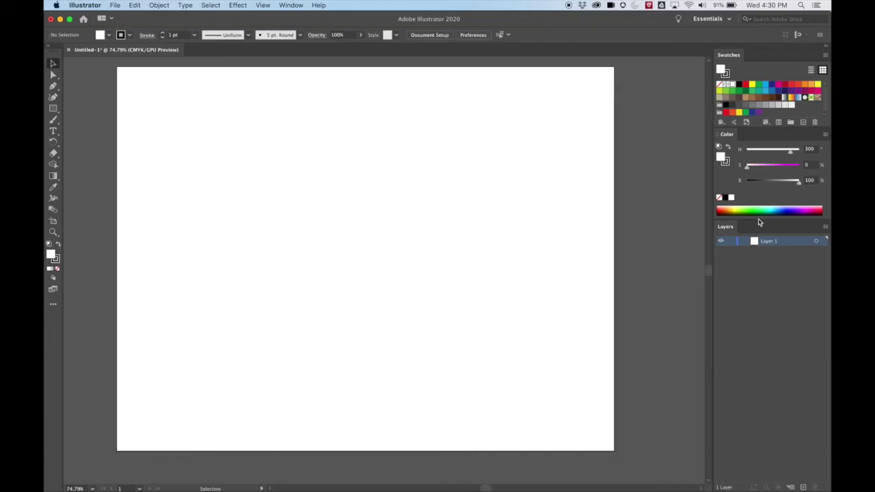
click(53, 75)
click(53, 120)
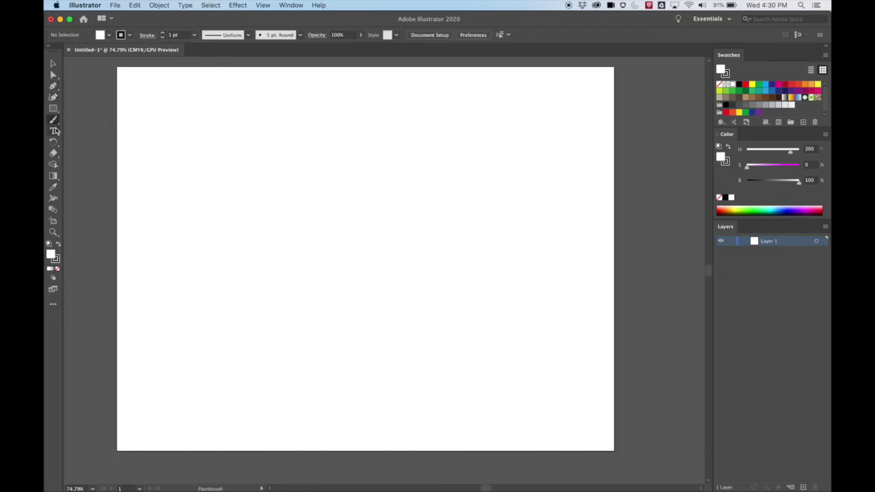
click(53, 164)
click(53, 187)
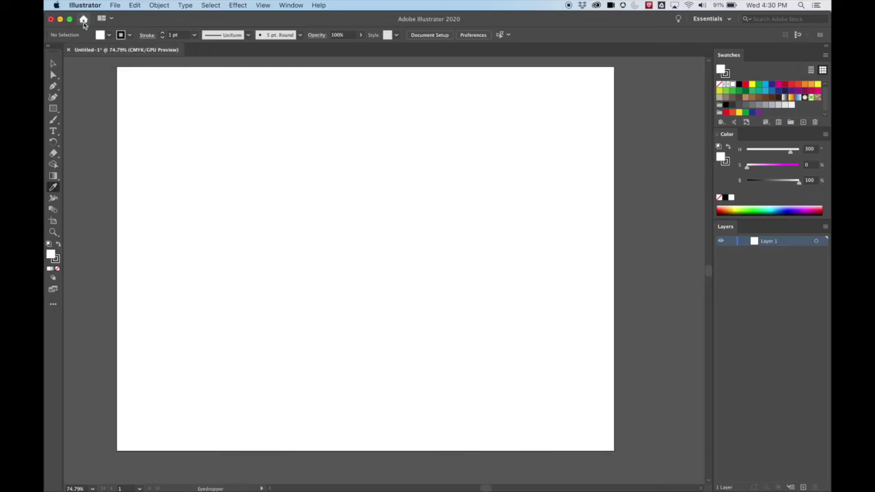
click(108, 19)
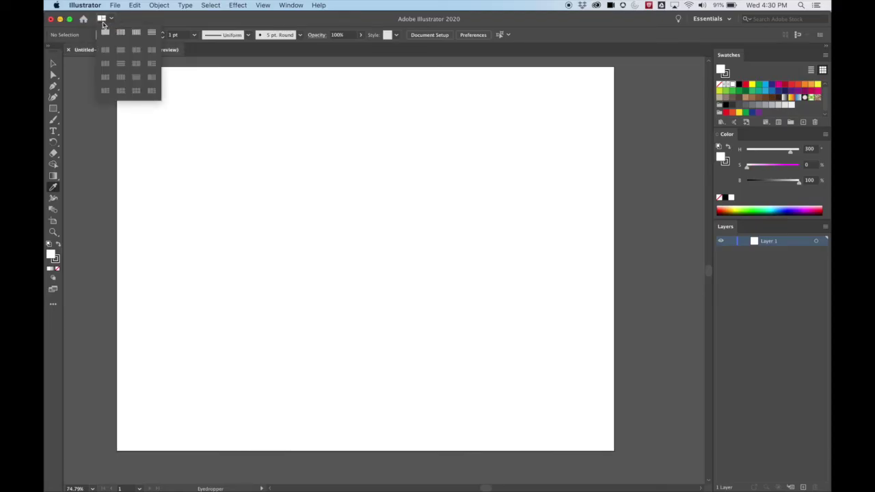
click(304, 22)
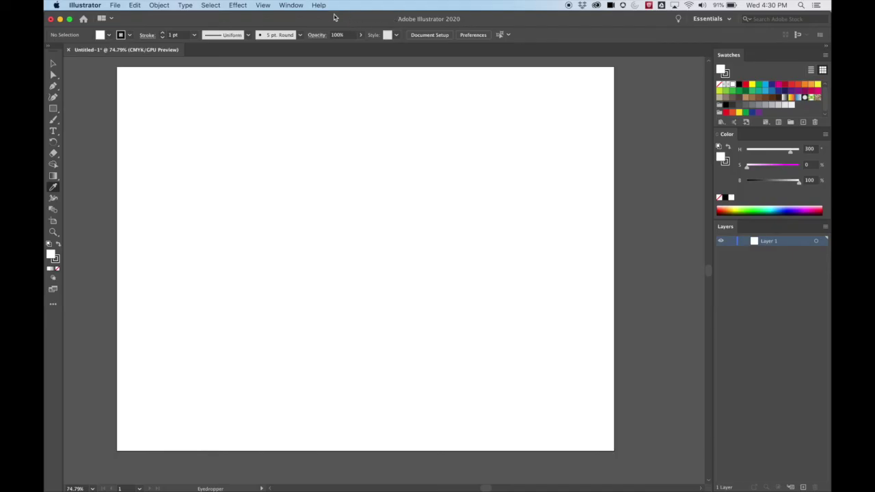
click(293, 5)
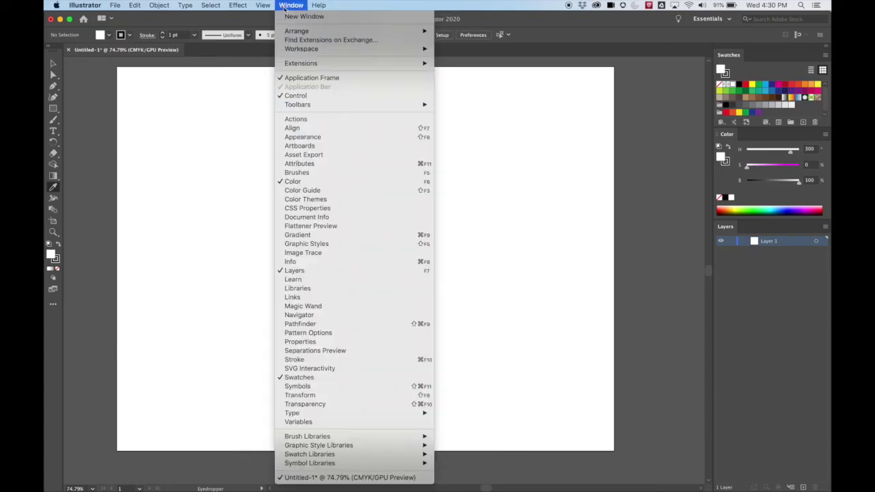
click(200, 26)
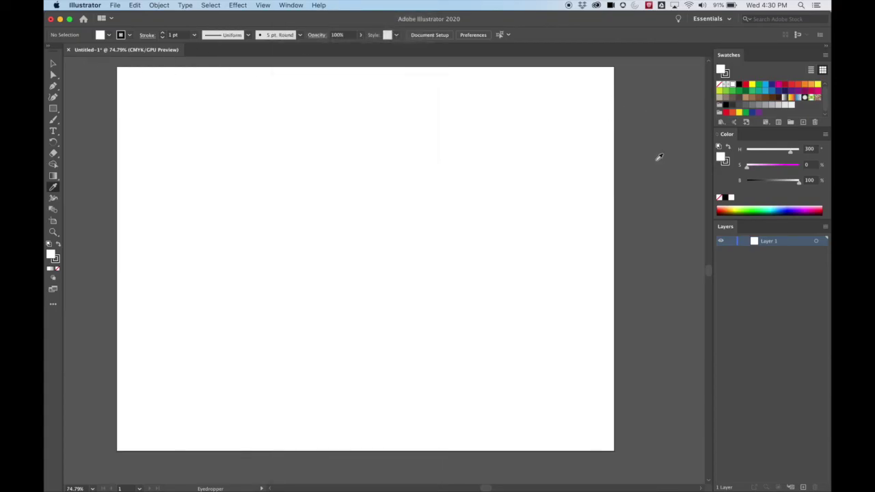
key(super)
key(super+r)
key(super)
click(261, 4)
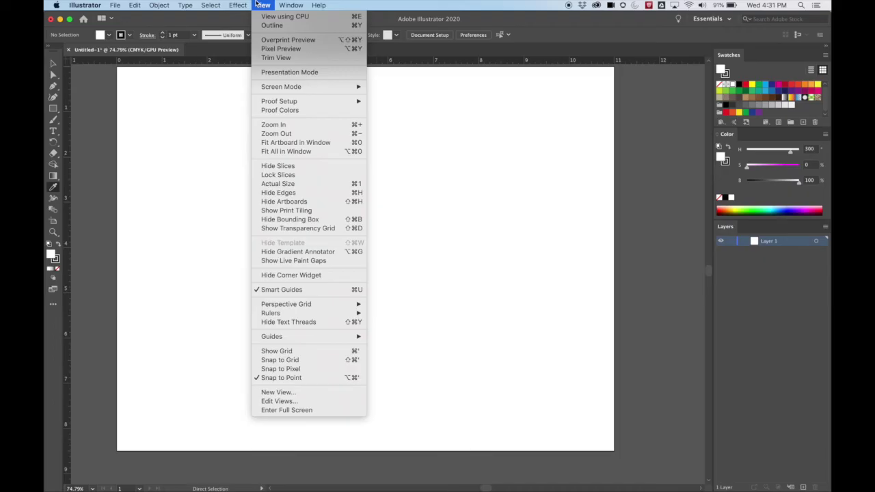
mouse_move(325, 313)
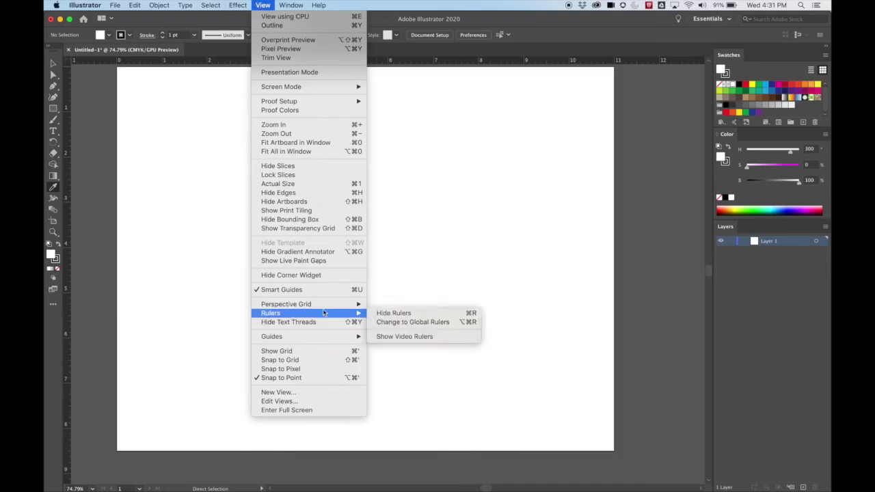
click(403, 315)
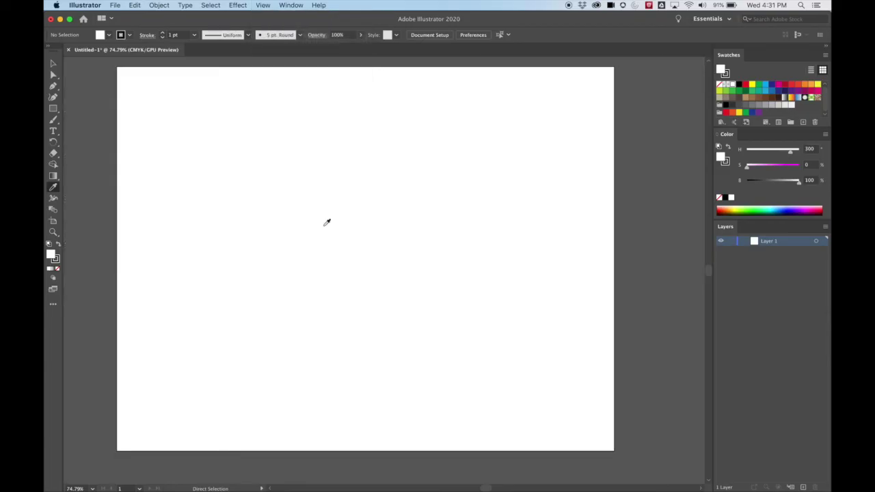
click(261, 5)
mouse_move(327, 314)
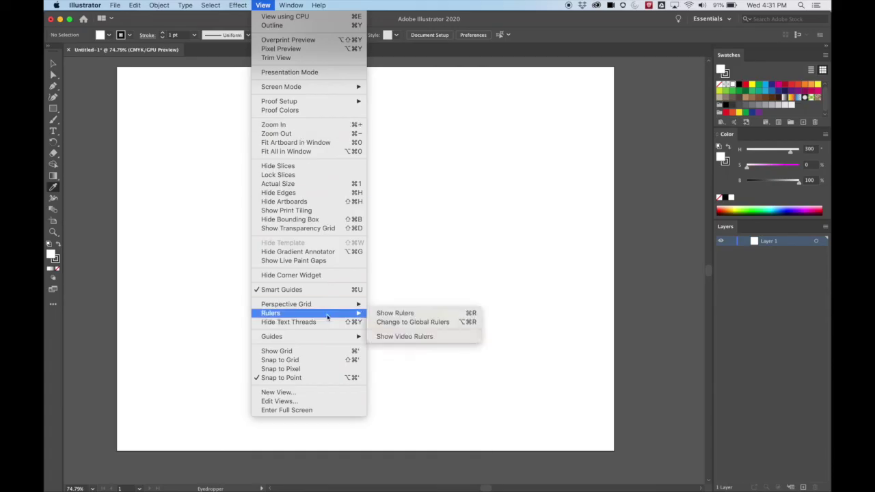
click(388, 316)
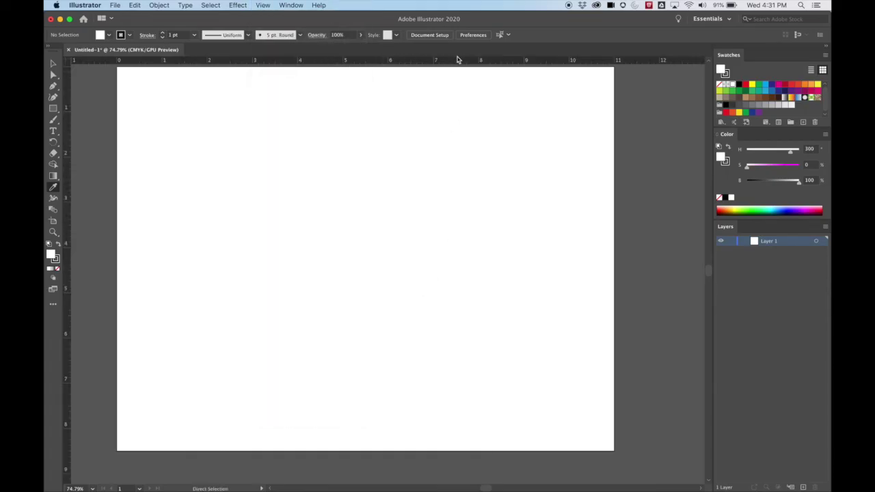
drag(451, 62, 436, 130)
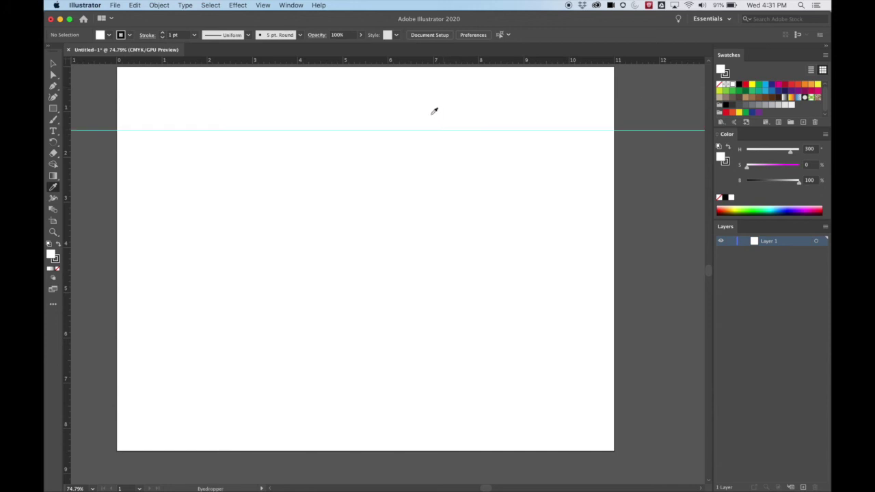
key(super+z)
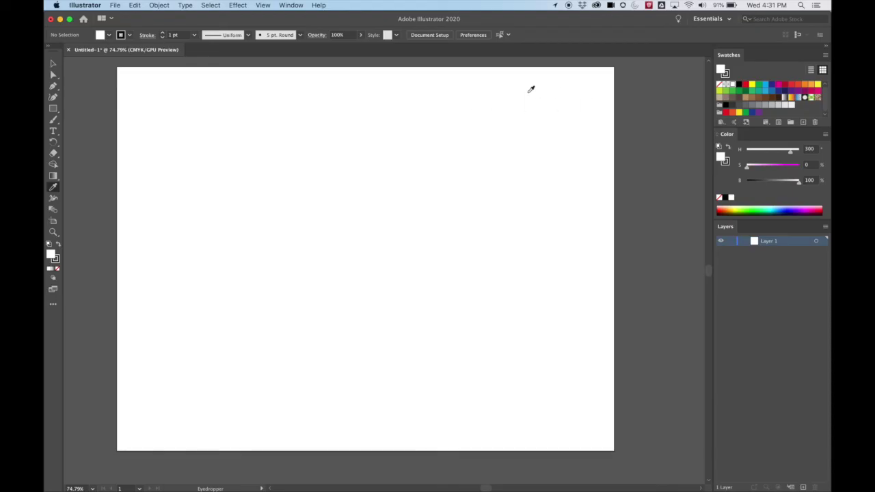
Jump to 100% with Cmd+1, then zoom out and back in repeatedly with Cmd+minus and Cmd+plus.
key(super+1)
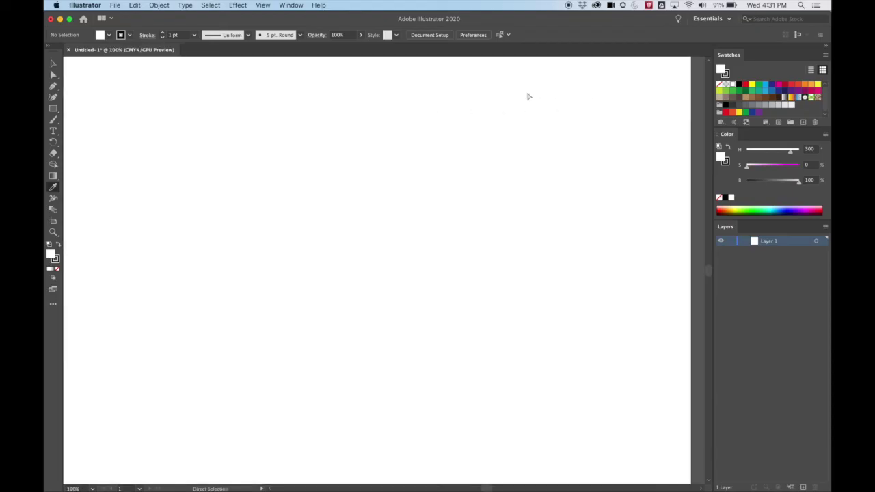
key(super+minus)
key(super+minus)
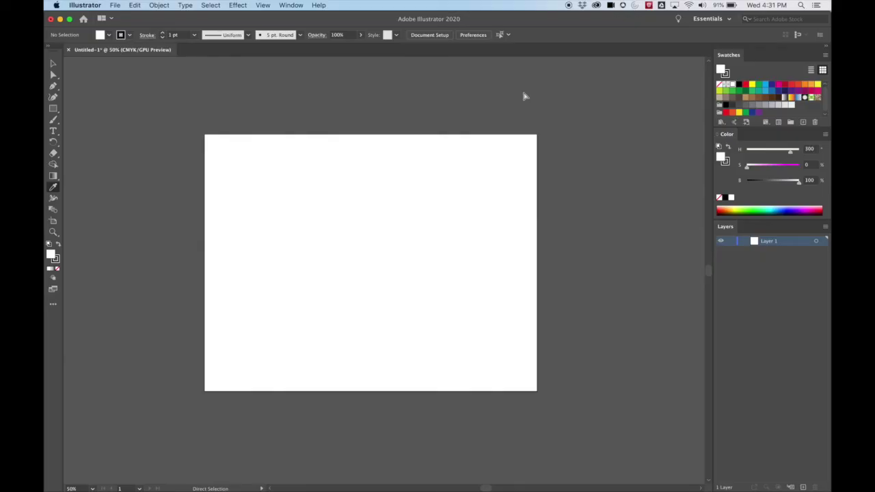
key(i)
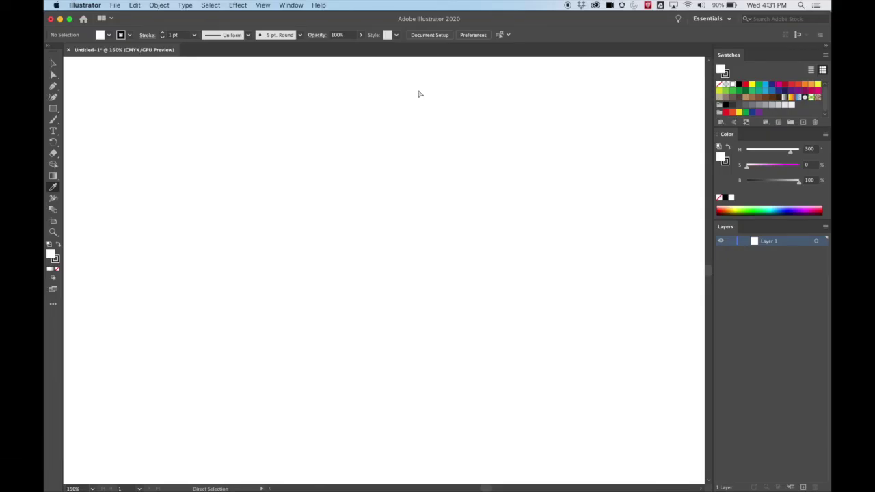
key(super+minus)
key(super+minus)
key(super+equal)
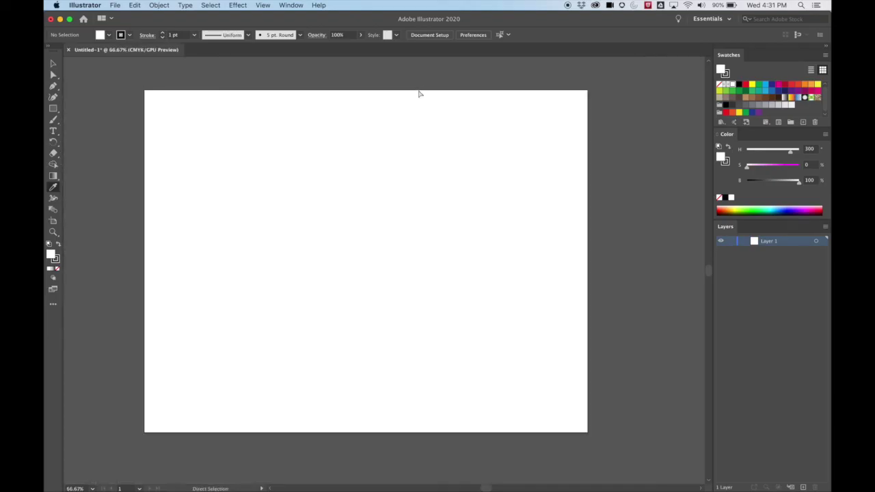
key(super+minus)
key(super+equal)
key(super+minus)
key(super+equal)
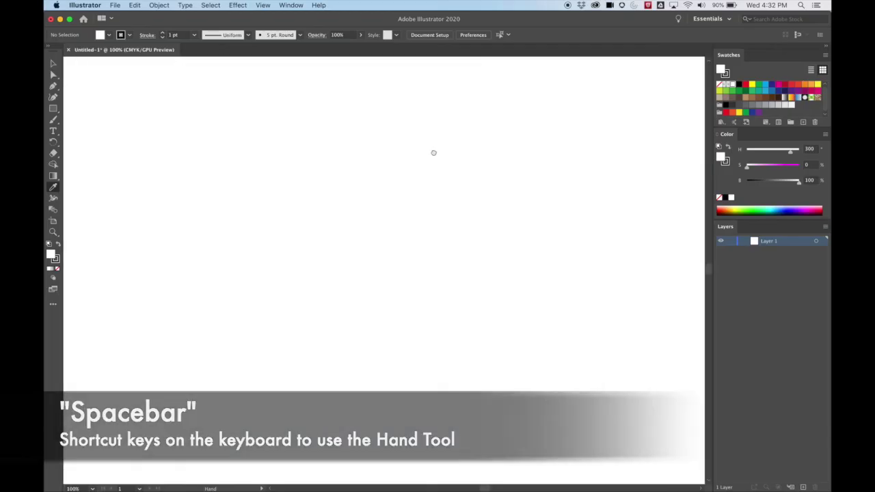
Pan the artboard down-right, zoom in to 150% with the Zoom tool, and pan so it fills the view.
drag(254, 158, 469, 201)
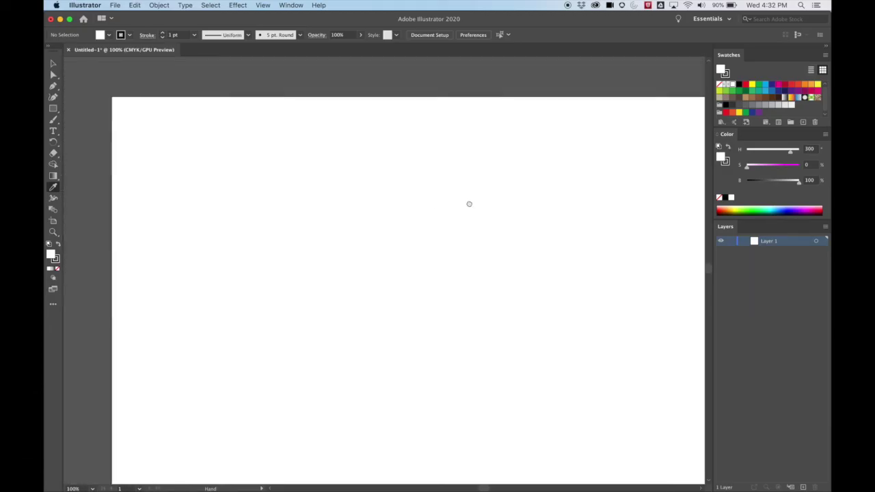
drag(395, 161, 424, 182)
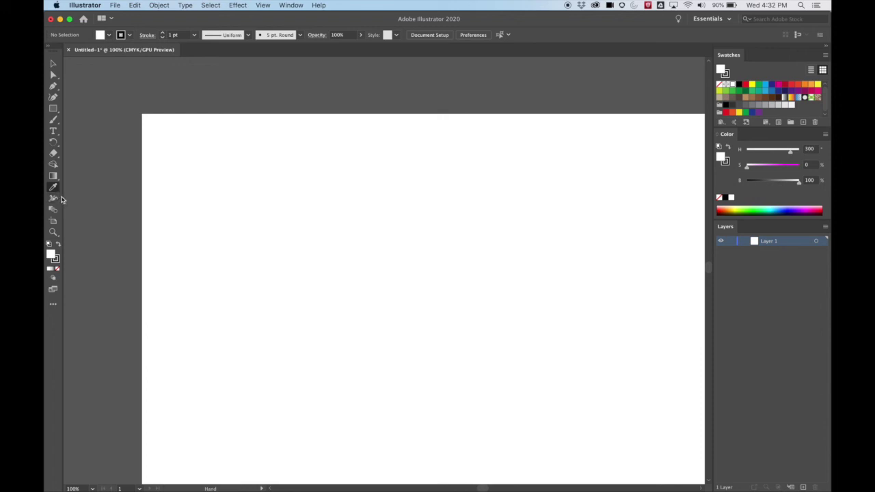
click(57, 233)
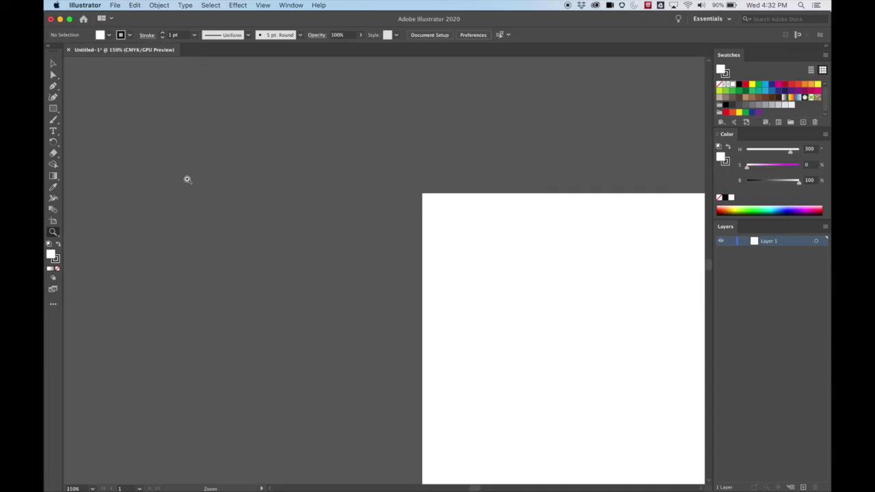
click(113, 164)
drag(545, 255, 164, 161)
Scroll around, then zoom out to 66.67% with the whole artboard back in view.
scroll(366, 210, down, 1)
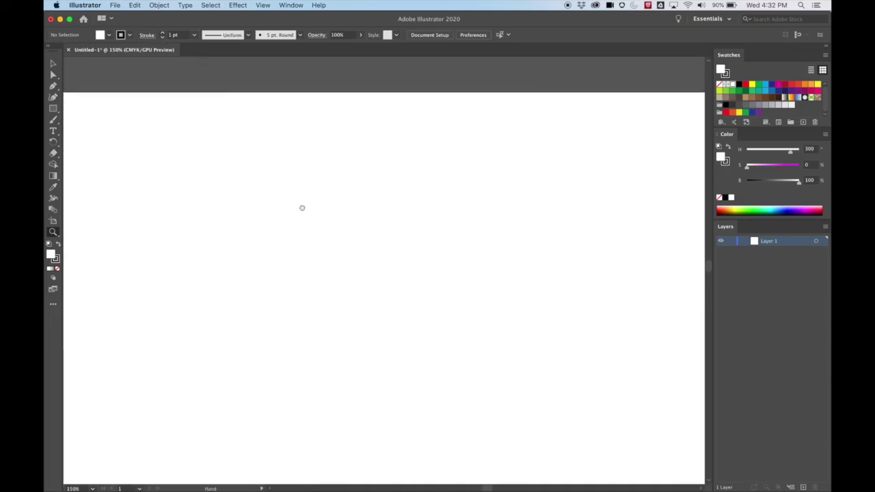
scroll(341, 186, right, 4)
scroll(404, 230, up, 3)
scroll(406, 234, right, 3)
scroll(406, 235, up, 2)
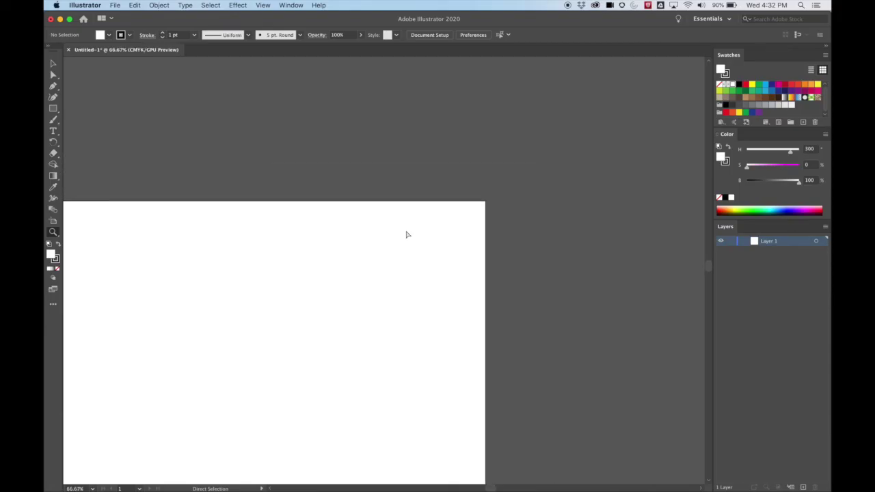
key(super+minus)
key(super+minus)
drag(625, 171, 437, 164)
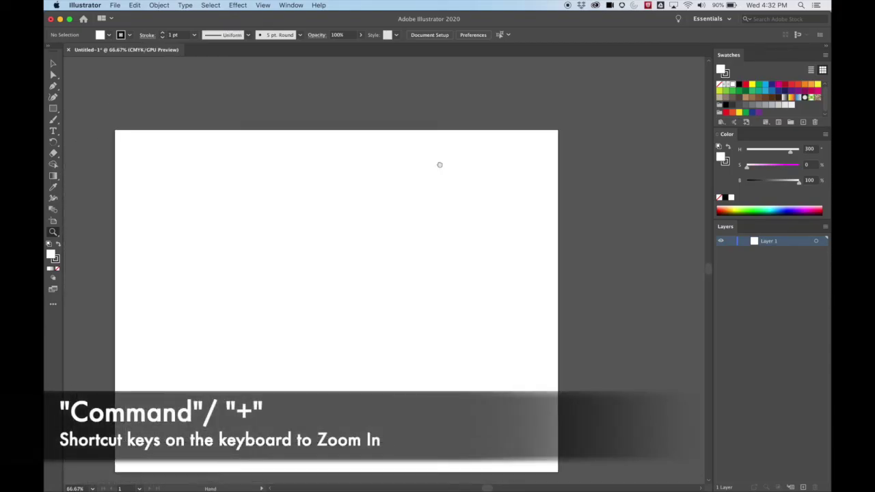
key(super+plus)
key(super+plus)
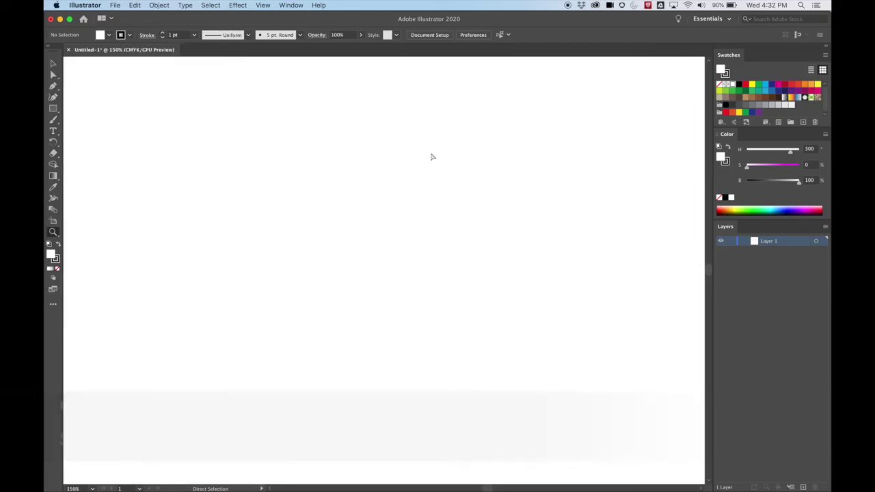
key(super+minus)
key(super+minus)
key(super+minus)
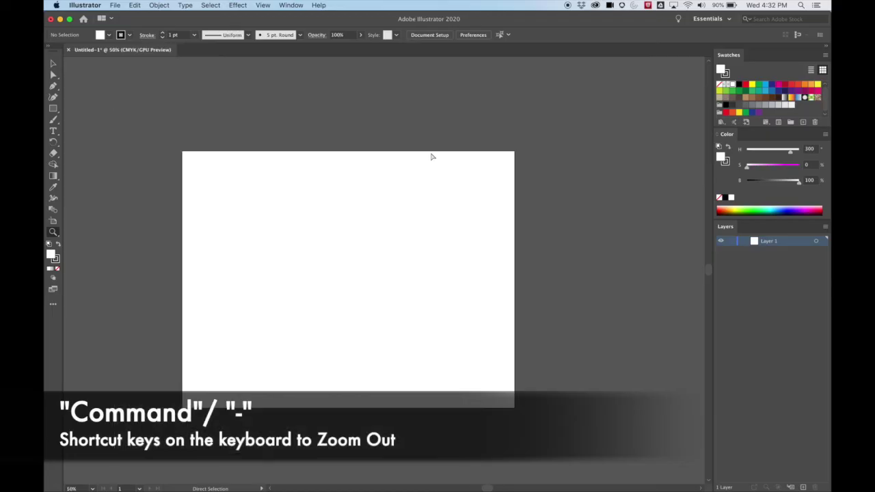
drag(428, 150, 471, 141)
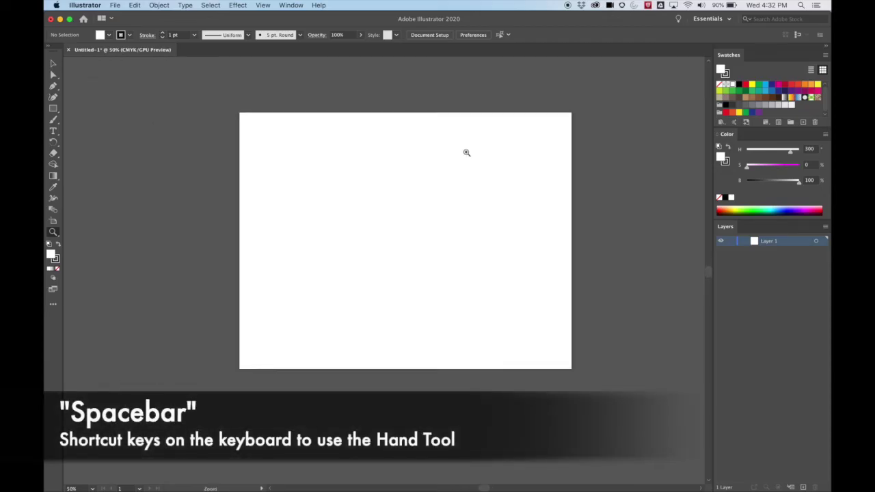
click(478, 148)
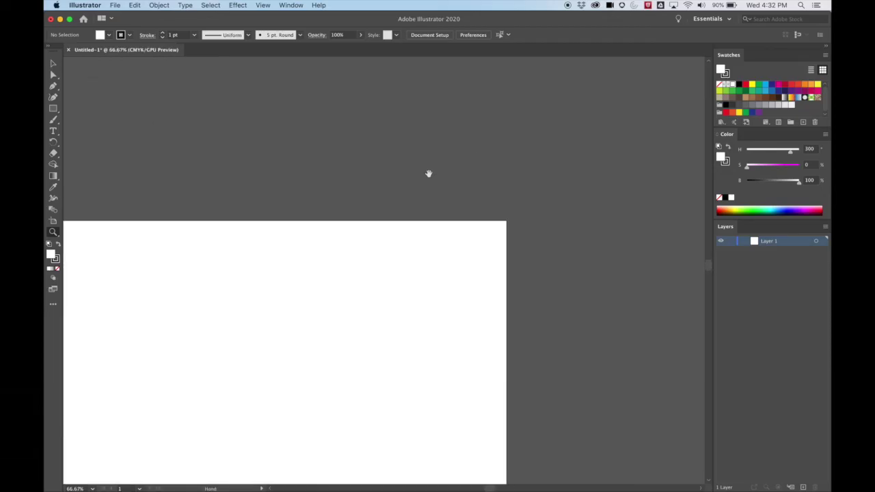
drag(428, 172, 467, 52)
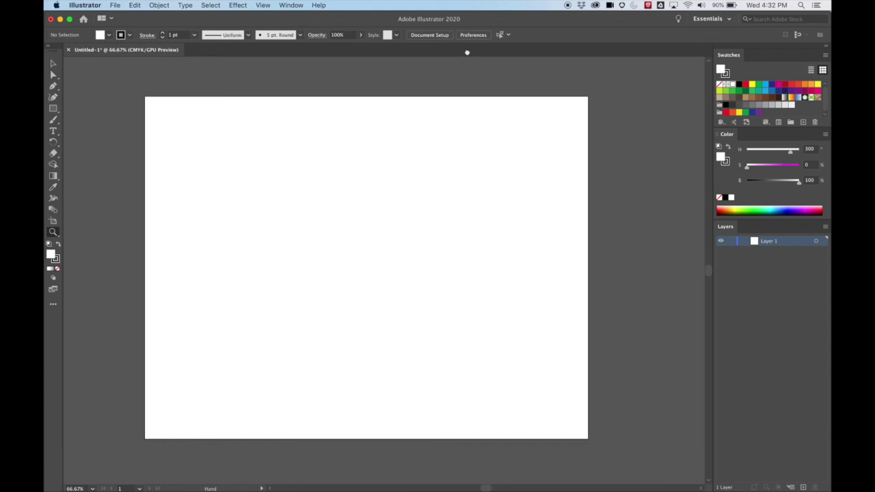